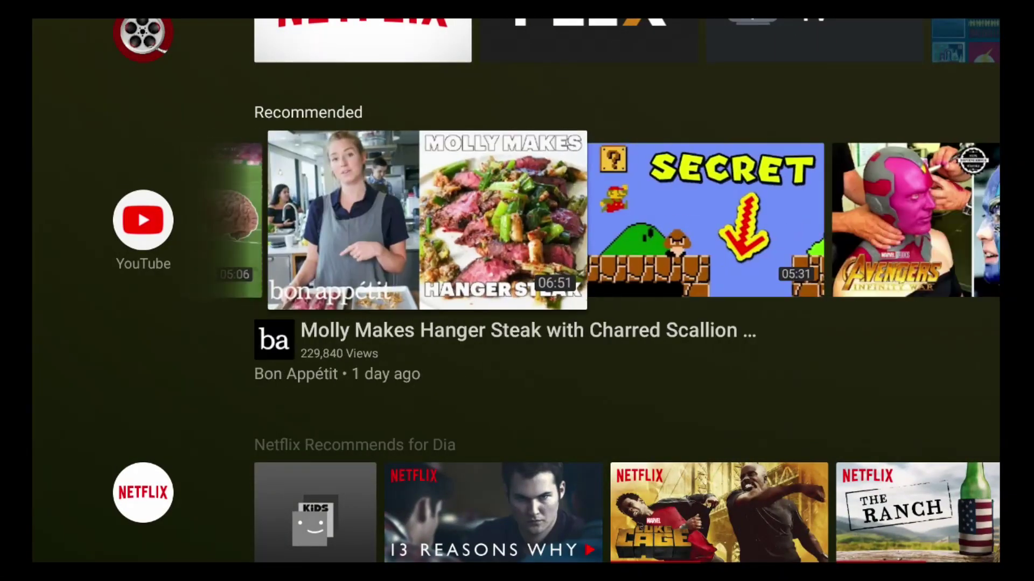
Browse the YouTube recommendations and the Netflix recommendations row on the home screen.
{"action": "key", "text": "Right"}
{"action": "key", "text": "Right"}
{"action": "key", "text": "Right"}
{"action": "key", "text": "Right"}
{"action": "key", "text": "Down"}
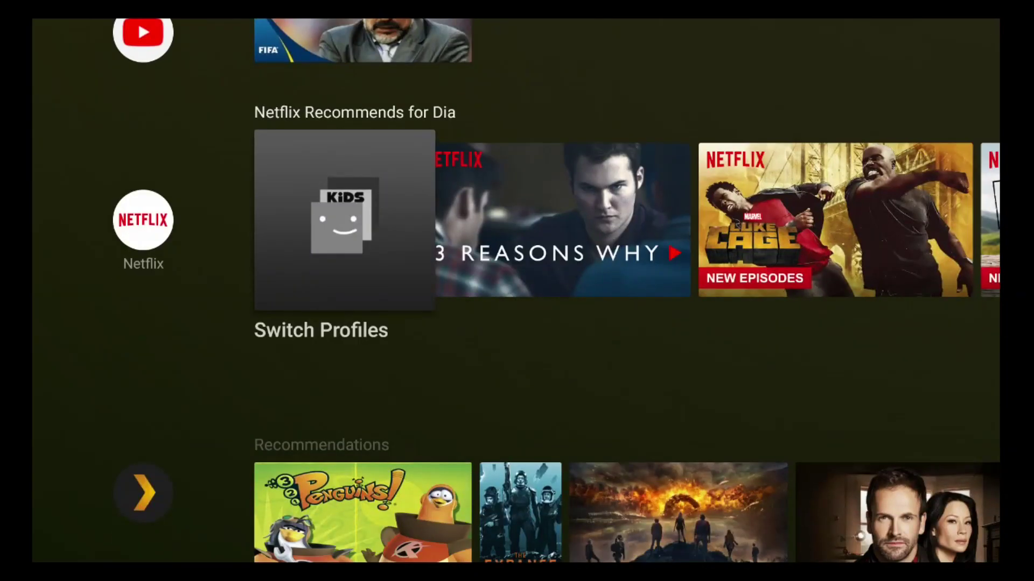
{"action": "key", "text": "Right"}
{"action": "key", "text": "Right"}
{"action": "key", "text": "Right"}
{"action": "key", "text": "Right"}
{"action": "key", "text": "Right"}
{"action": "key", "text": "Right"}
{"action": "key", "text": "Right"}
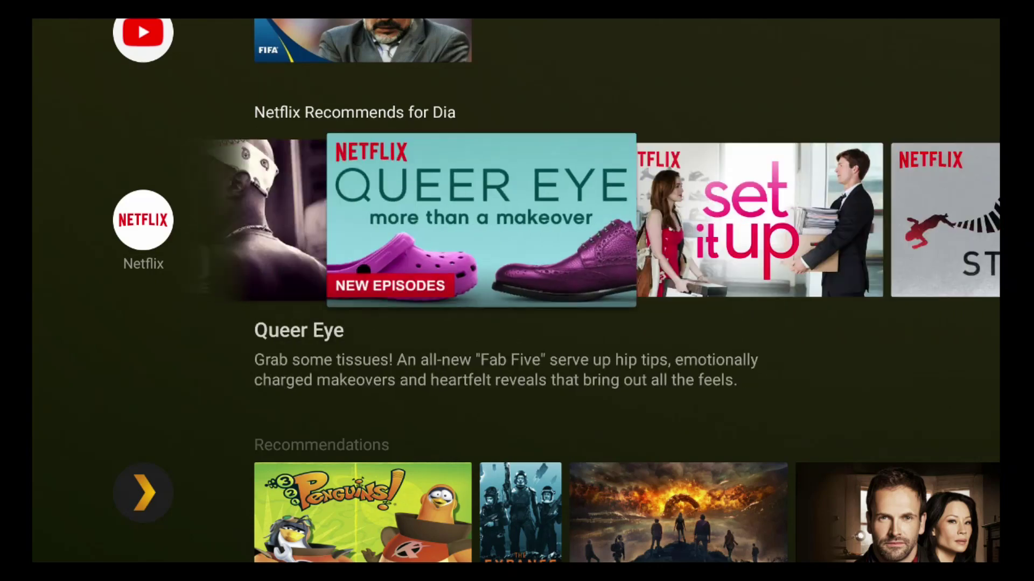
{"action": "key", "text": "Left"}
{"action": "key", "text": "Left"}
{"action": "key", "text": "Left"}
{"action": "key", "text": "Down"}
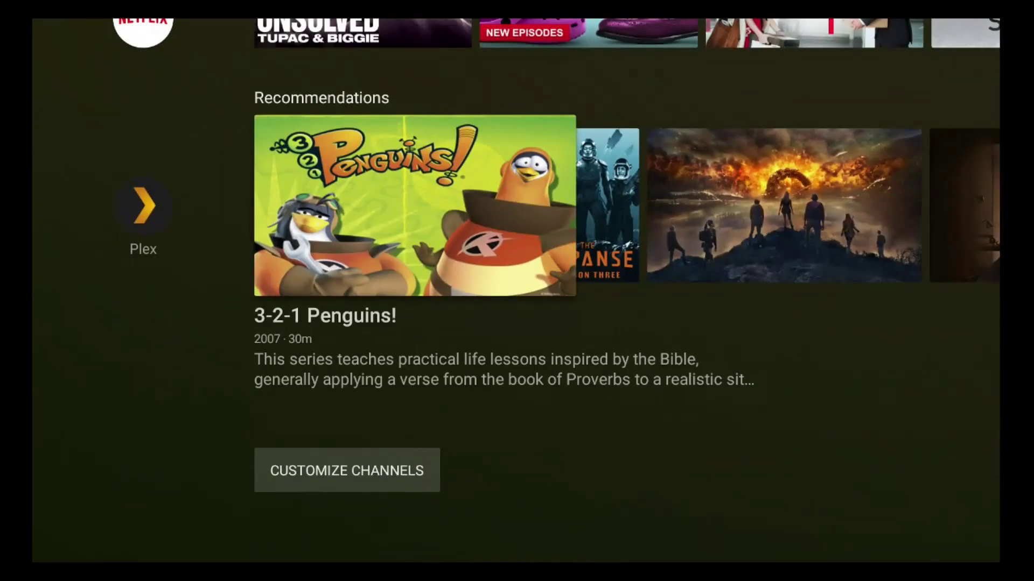
Look through the titles in the Plex recommendations row and return to the Movies and Shows channel.
{"action": "key", "text": "Right"}
{"action": "key", "text": "Right"}
{"action": "key", "text": "Right"}
{"action": "key", "text": "Right"}
{"action": "key", "text": "Right"}
{"action": "key", "text": "Right"}
{"action": "key", "text": "Right"}
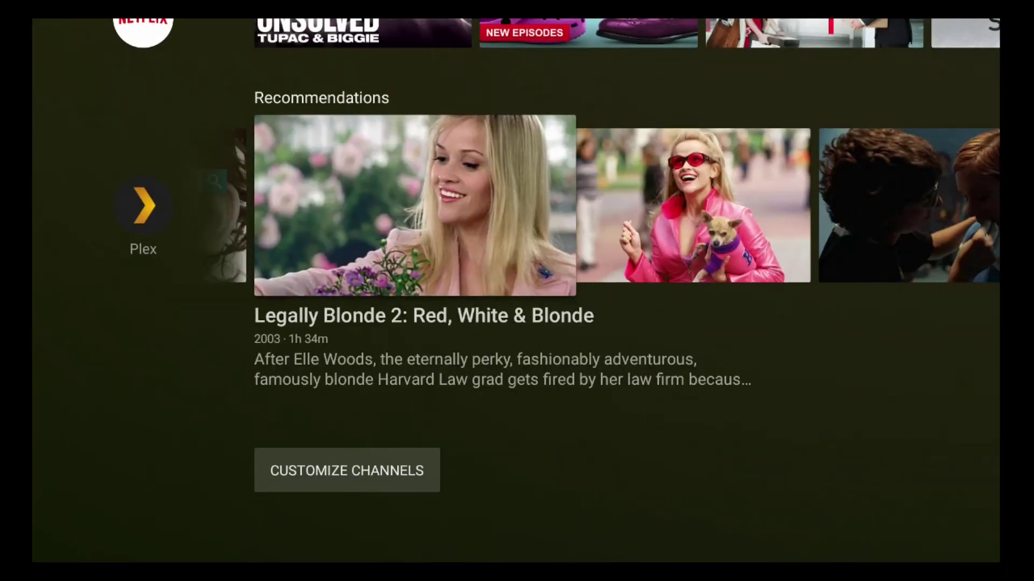
{"action": "key", "text": "Left"}
{"action": "key", "text": "Left"}
{"action": "key", "text": "Left"}
{"action": "key", "text": "Up"}
{"action": "key", "text": "Up"}
{"action": "key", "text": "Up"}
{"action": "key", "text": "Up"}
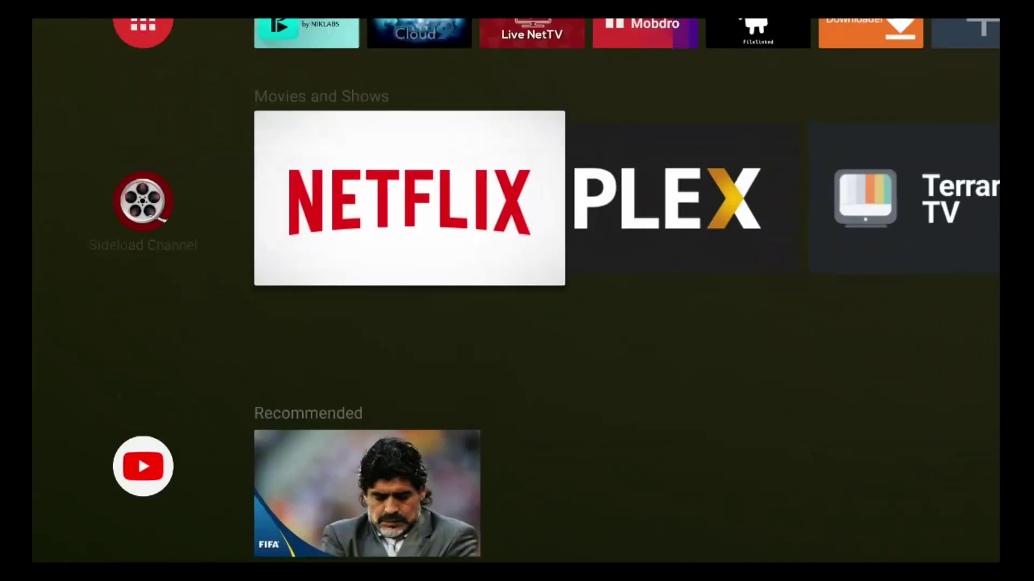
Look over the search and settings controls and the favorite apps row, including the Add app to favorites option.
{"action": "key", "text": "Up"}
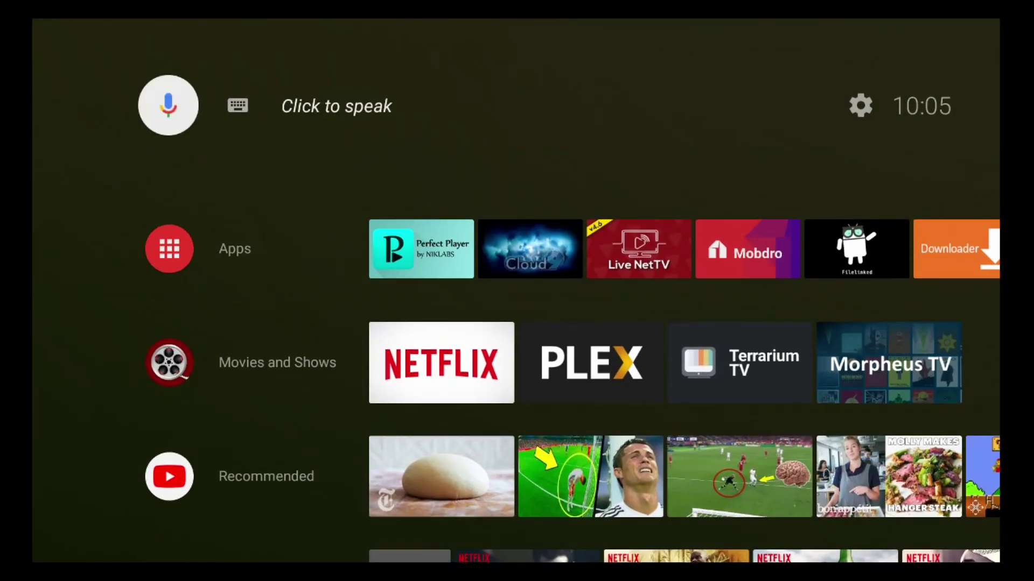
{"action": "key", "text": "Right"}
{"action": "key", "text": "Right"}
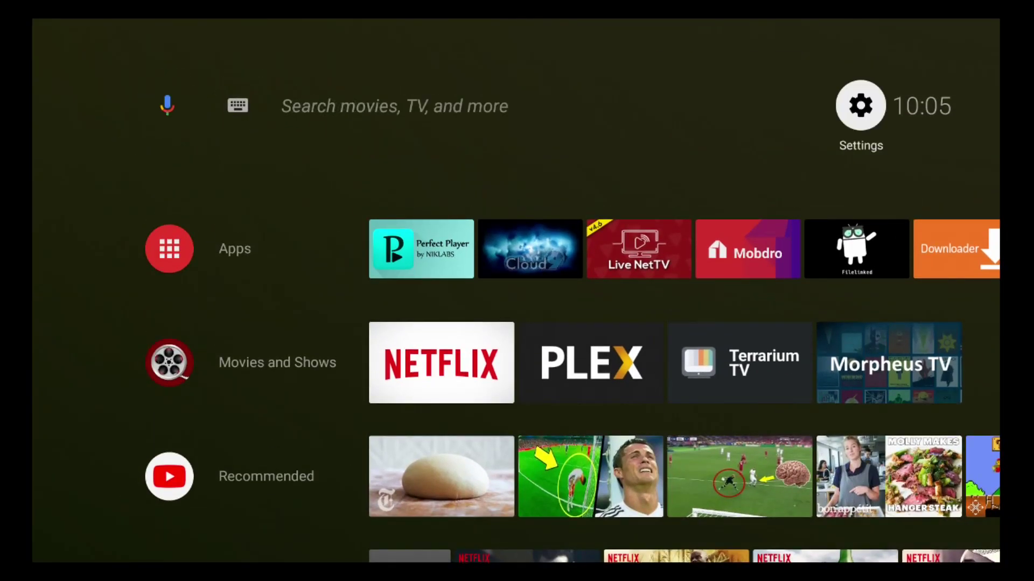
{"action": "key", "text": "Down"}
{"action": "key", "text": "Right"}
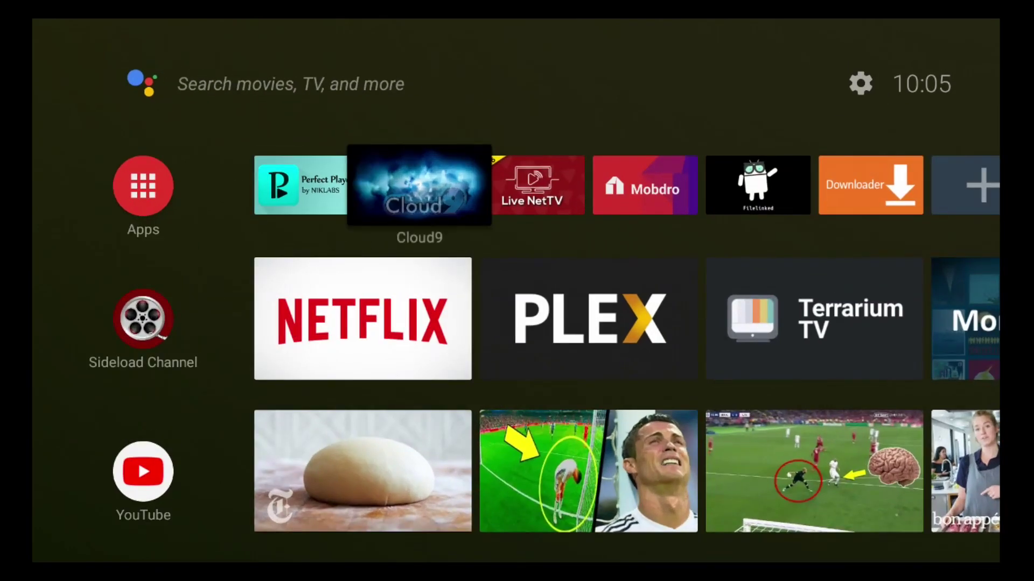
{"action": "key", "text": "Right"}
{"action": "key", "text": "Right"}
{"action": "key", "text": "Right"}
{"action": "key", "text": "Right"}
{"action": "key", "text": "Right"}
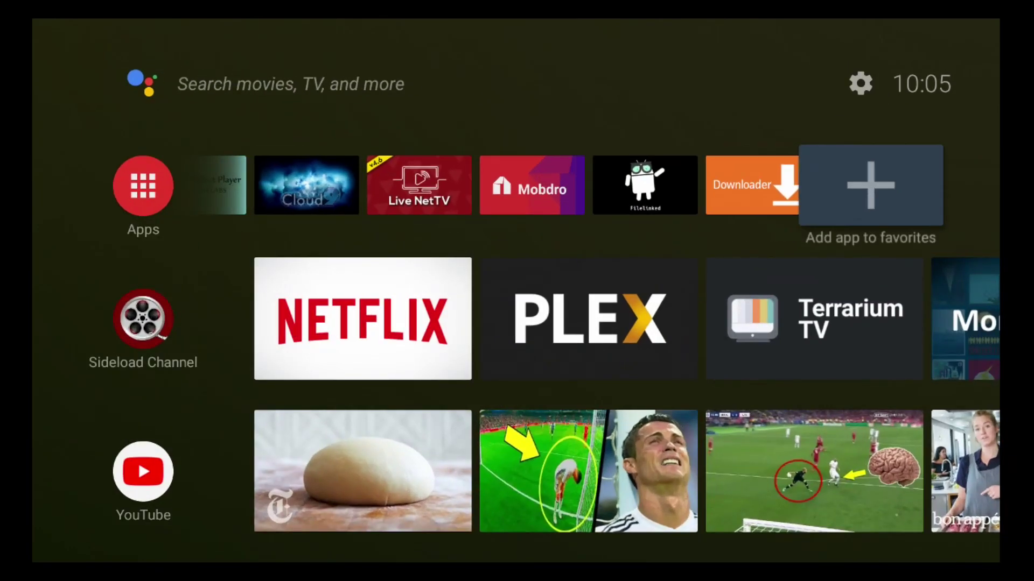
{"action": "key", "text": "Left"}
{"action": "key", "text": "Left"}
{"action": "key", "text": "Left"}
{"action": "key", "text": "Left"}
{"action": "key", "text": "Left"}
{"action": "key", "text": "Left"}
{"action": "key", "text": "Left"}
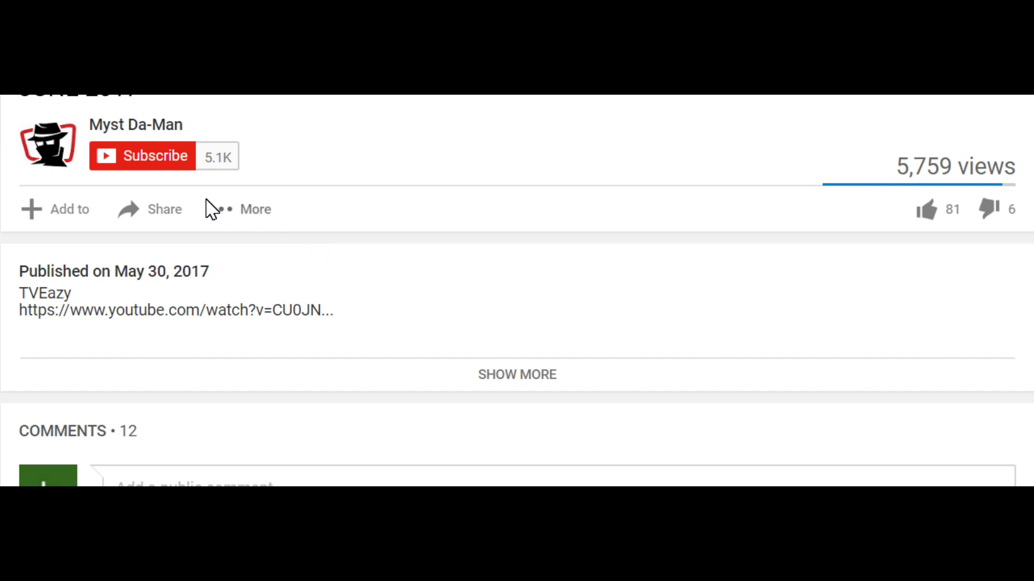
Subscribe to the YouTube channel and save the option to send all notifications for it.
{"action": "left_click", "coordinate": [127, 167]}
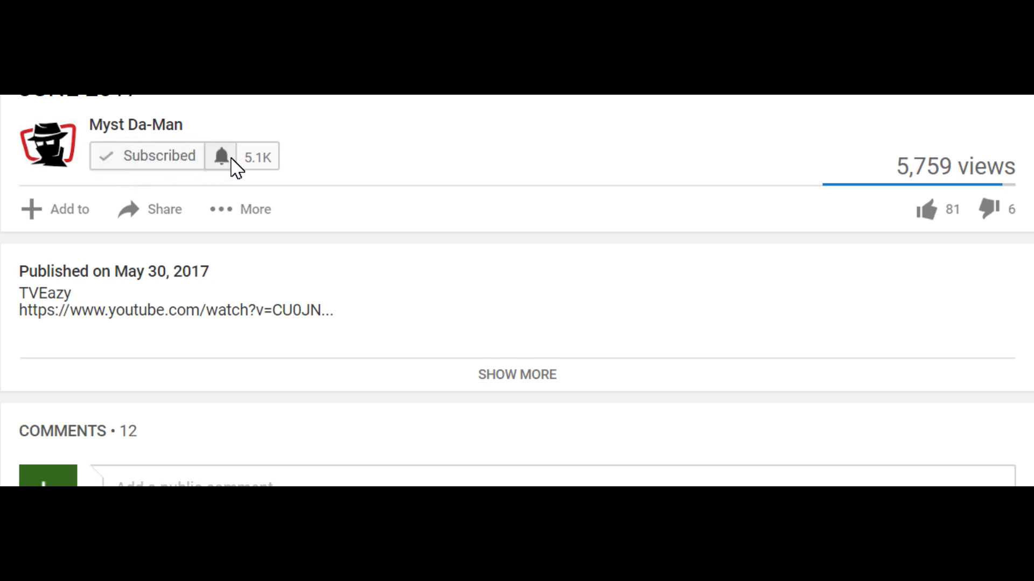
{"action": "left_click", "coordinate": [233, 167]}
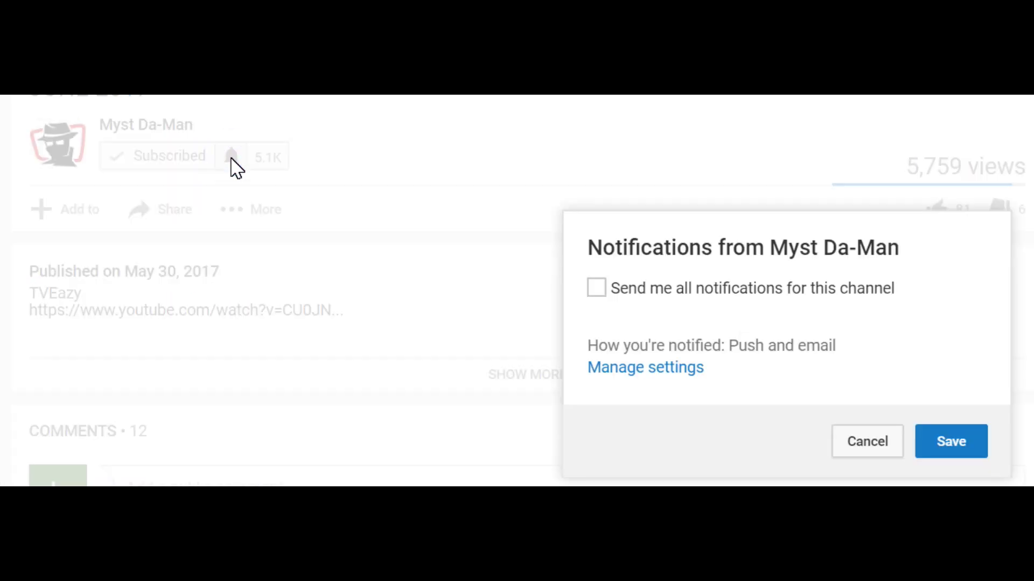
{"action": "left_click", "coordinate": [596, 288]}
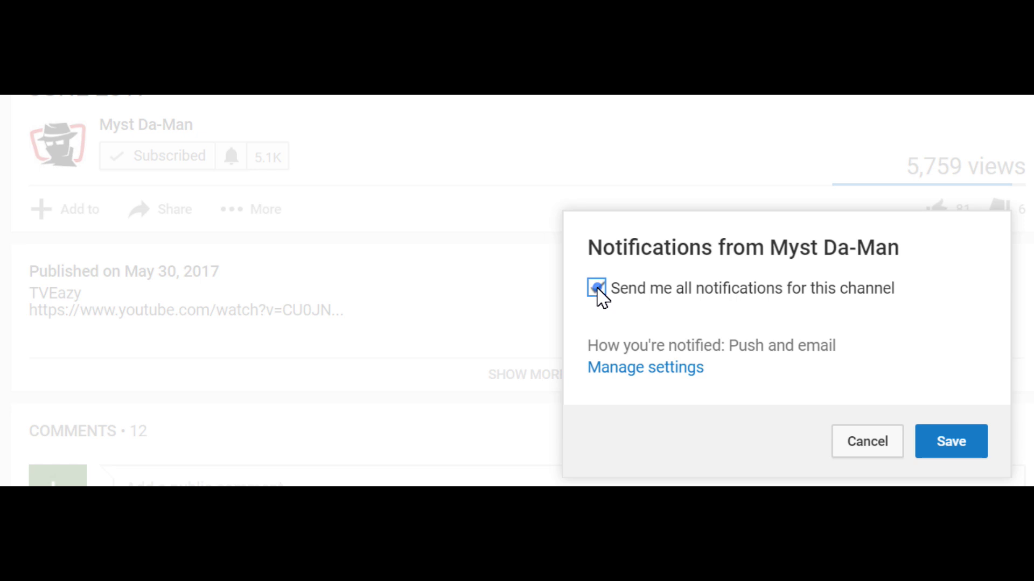
{"action": "left_click", "coordinate": [978, 446]}
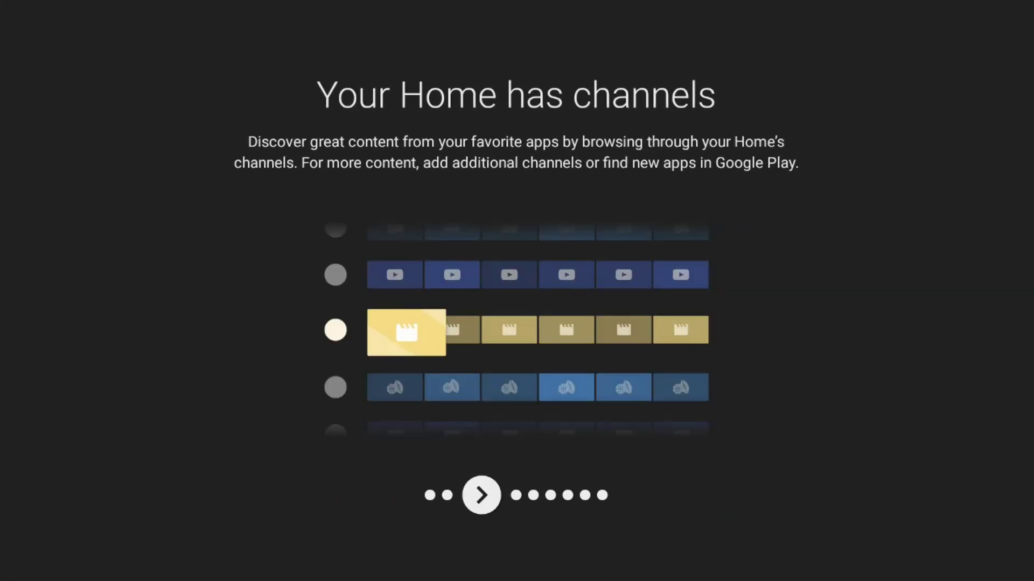
Advance through the Android TV introduction pages about Home channels, Play Next and Google Assistant.
{"action": "key", "text": "Return"}
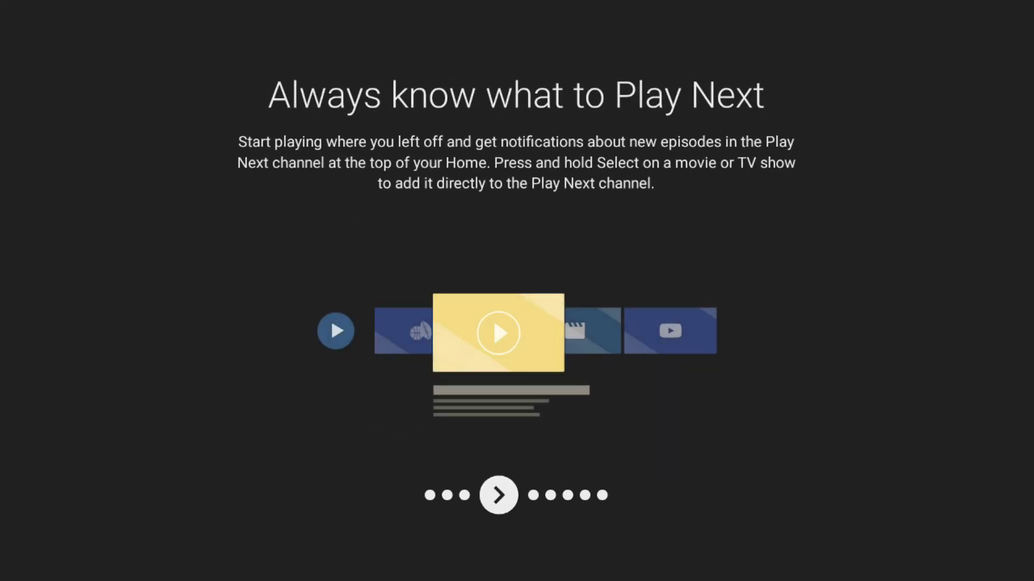
{"action": "key", "text": "Return"}
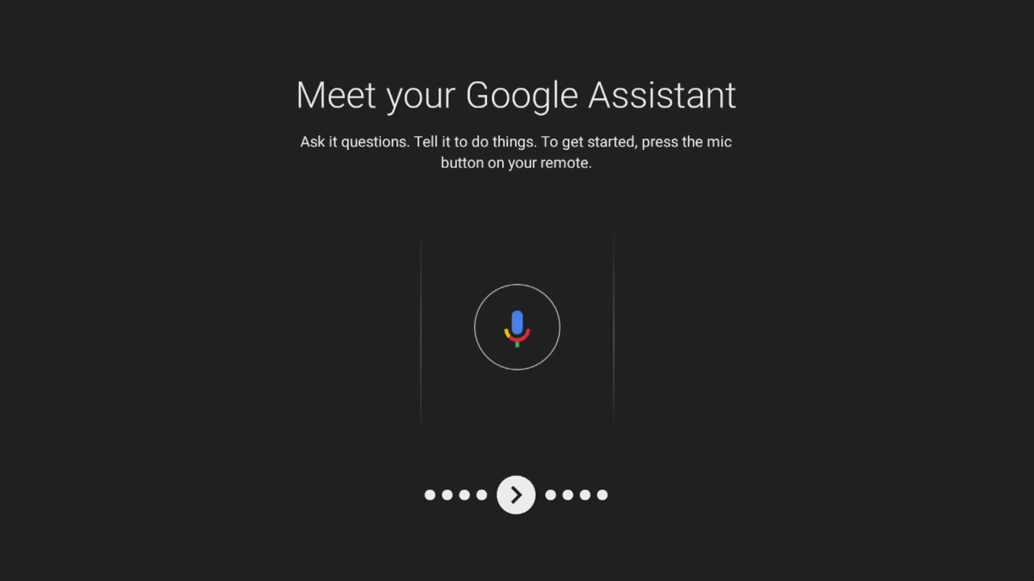
{"action": "key", "text": "Return"}
{"action": "key", "text": "Return"}
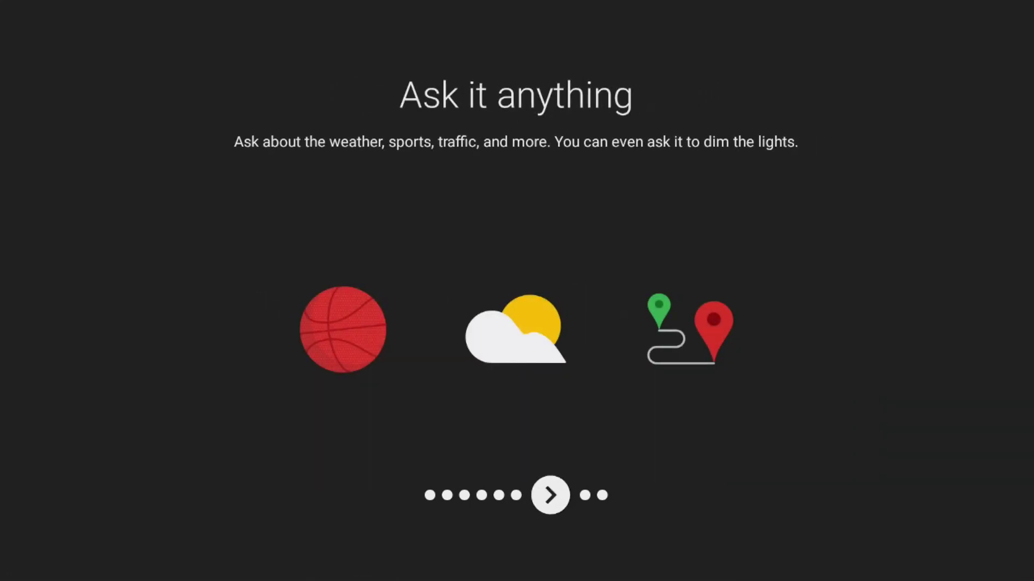
{"action": "key", "text": "Return"}
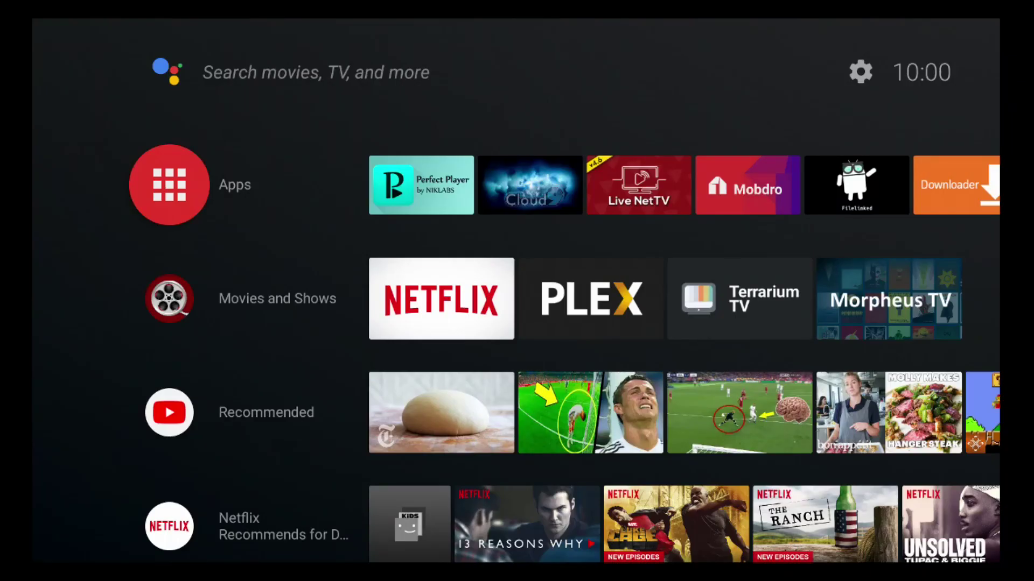
Open the list of apps that can be added to favorites and look through it to the end.
{"action": "key", "text": "Right"}
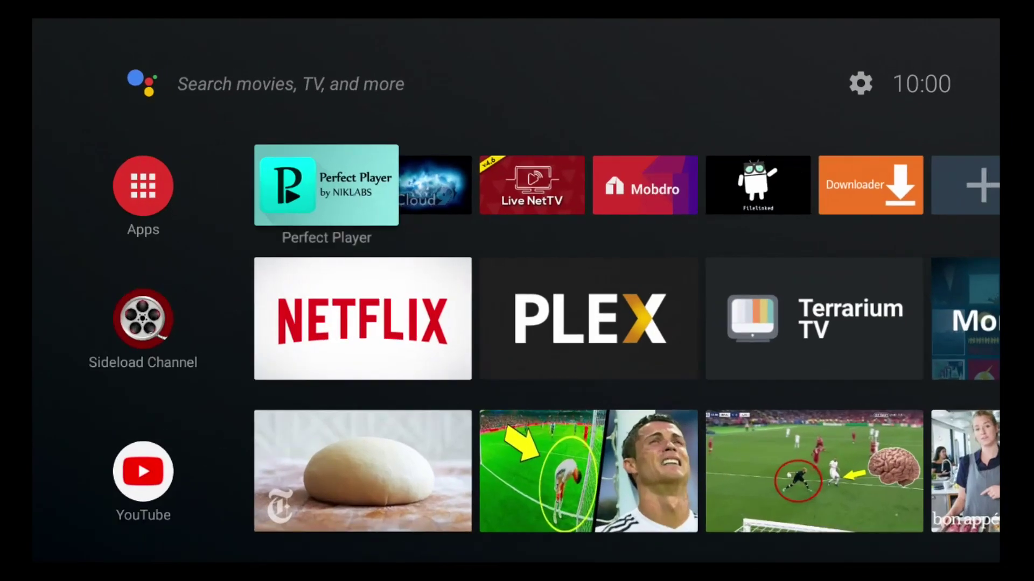
{"action": "key", "text": "Right"}
{"action": "key", "text": "Right"}
{"action": "key", "text": "Right"}
{"action": "key", "text": "Right"}
{"action": "key", "text": "Right"}
{"action": "key", "text": "Right"}
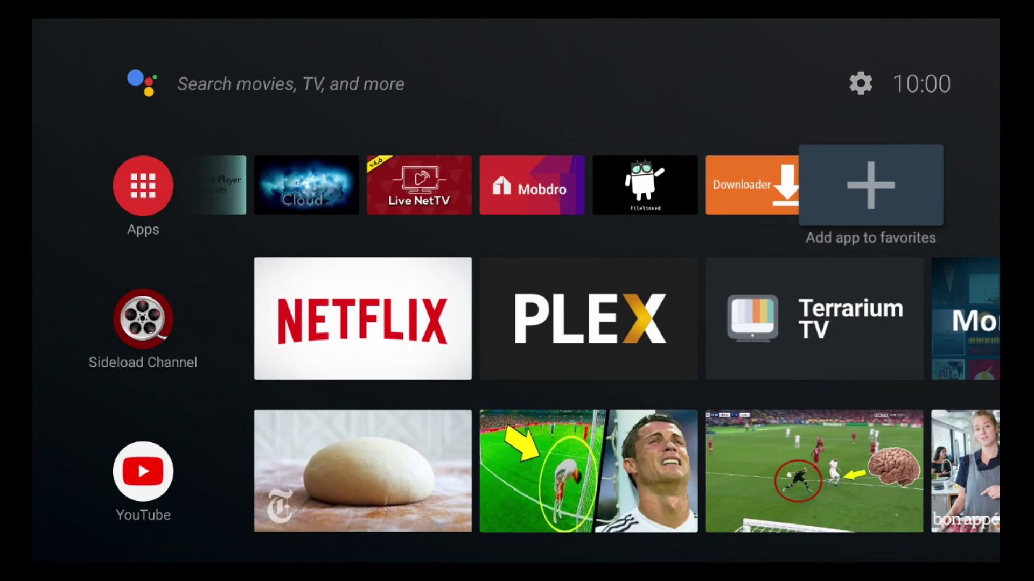
{"action": "key", "text": "Return"}
{"action": "key", "text": "Down"}
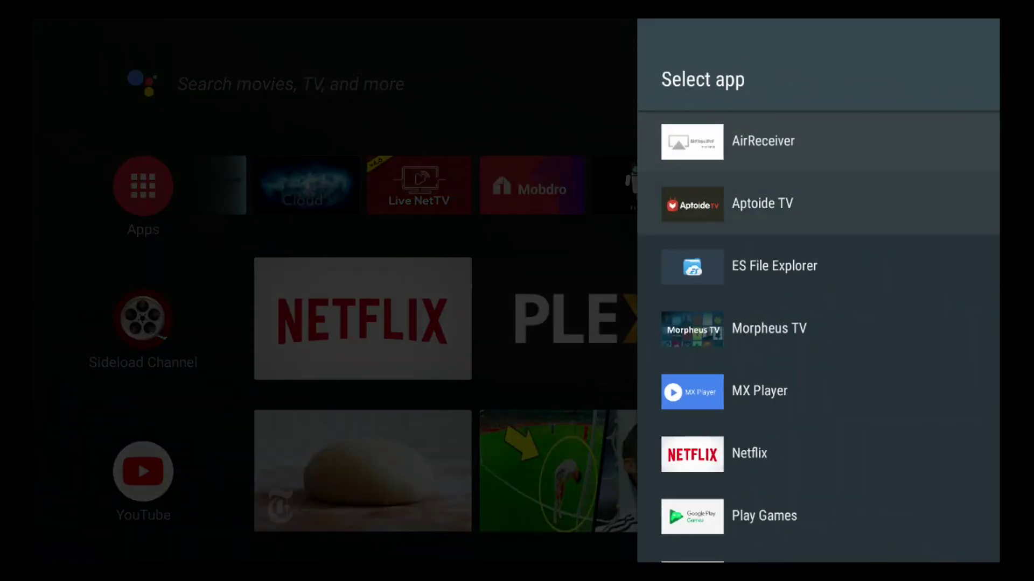
{"action": "key", "text": "Down"}
{"action": "key", "text": "Down"}
{"action": "key", "text": "Down"}
{"action": "key", "text": "Down"}
{"action": "key", "text": "Down"}
{"action": "key", "text": "Down"}
{"action": "key", "text": "Down"}
{"action": "key", "text": "Down"}
{"action": "key", "text": "Down"}
{"action": "key", "text": "Down"}
{"action": "key", "text": "Down"}
{"action": "key", "text": "Down"}
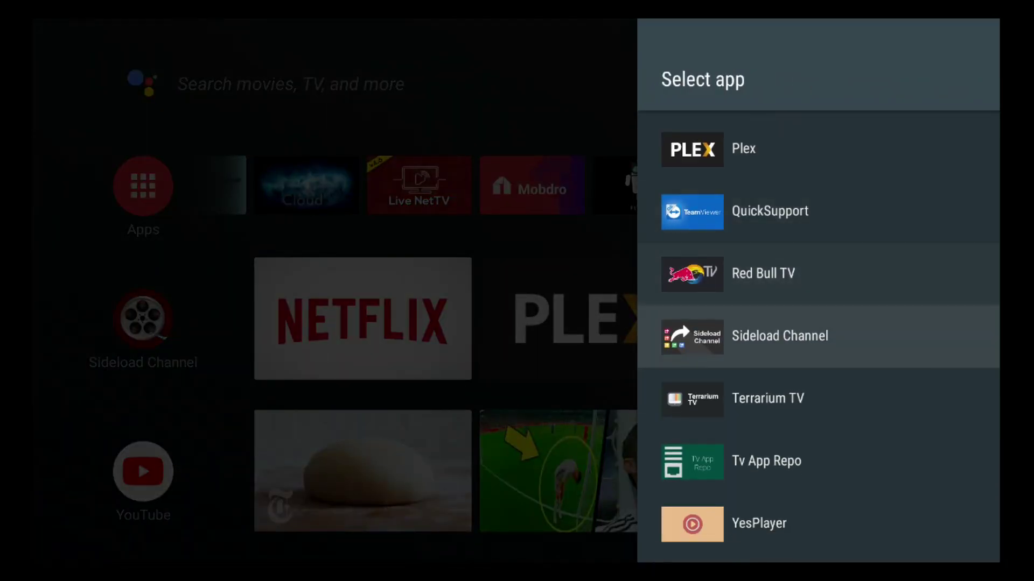
{"action": "key", "text": "Down"}
{"action": "key", "text": "Down"}
Review the selectable apps back to the start of the list and close it without adding any.
{"action": "key", "text": "Up"}
{"action": "key", "text": "Up"}
{"action": "key", "text": "Up"}
{"action": "key", "text": "Up"}
{"action": "key", "text": "Up"}
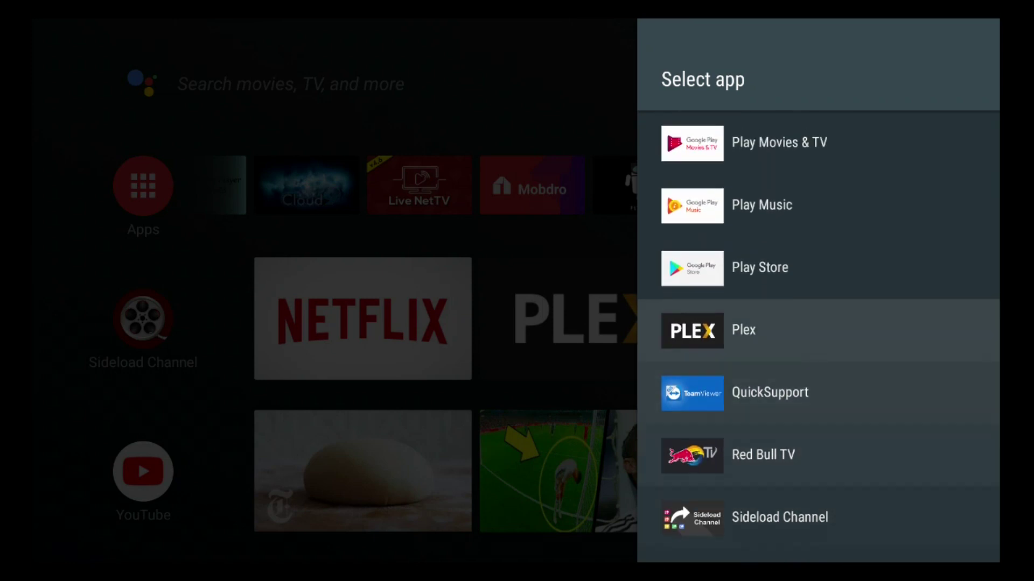
{"action": "key", "text": "Up"}
{"action": "key", "text": "Up"}
{"action": "key", "text": "Up"}
{"action": "key", "text": "Up"}
{"action": "key", "text": "Up"}
{"action": "key", "text": "Up"}
{"action": "key", "text": "Up"}
{"action": "key", "text": "Up"}
{"action": "key", "text": "Up"}
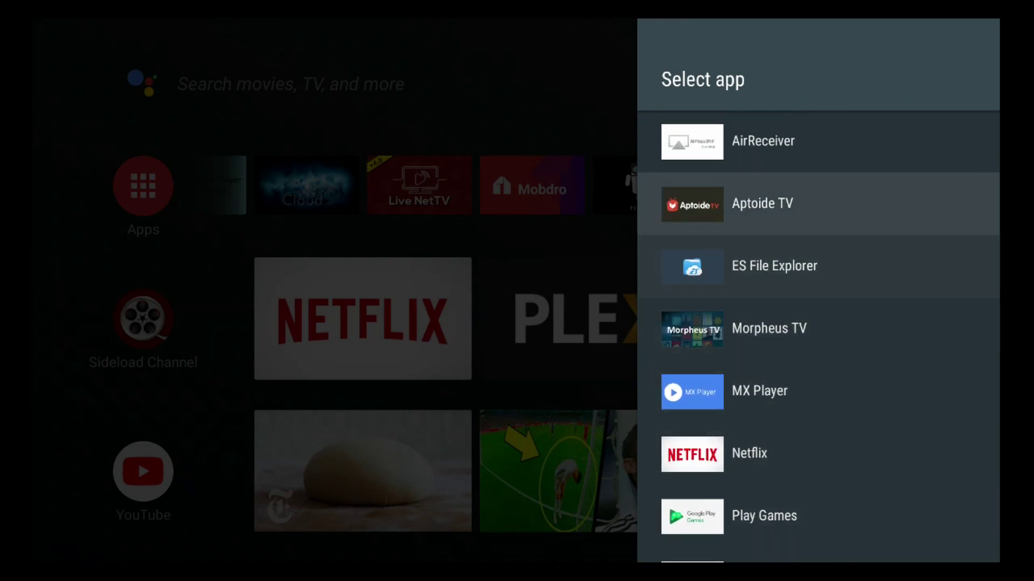
{"action": "key", "text": "Up"}
{"action": "key", "text": "Escape"}
Open the Customize channels list from the end of the home screen.
{"action": "key", "text": "Left"}
{"action": "key", "text": "Left"}
{"action": "key", "text": "Left"}
{"action": "key", "text": "Left"}
{"action": "key", "text": "Left"}
{"action": "key", "text": "Left"}
{"action": "key", "text": "Left"}
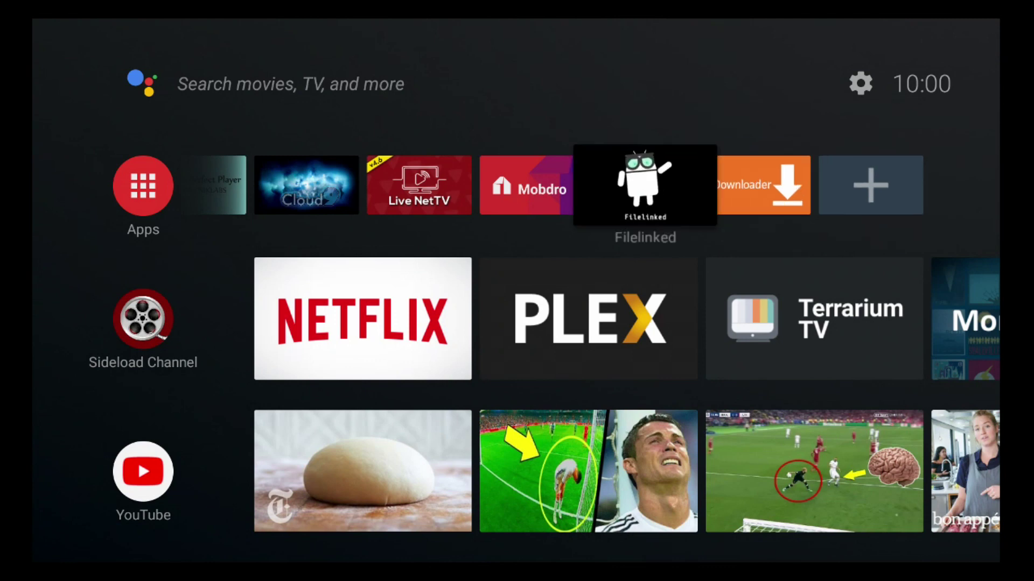
{"action": "key", "text": "Down"}
{"action": "key", "text": "Down"}
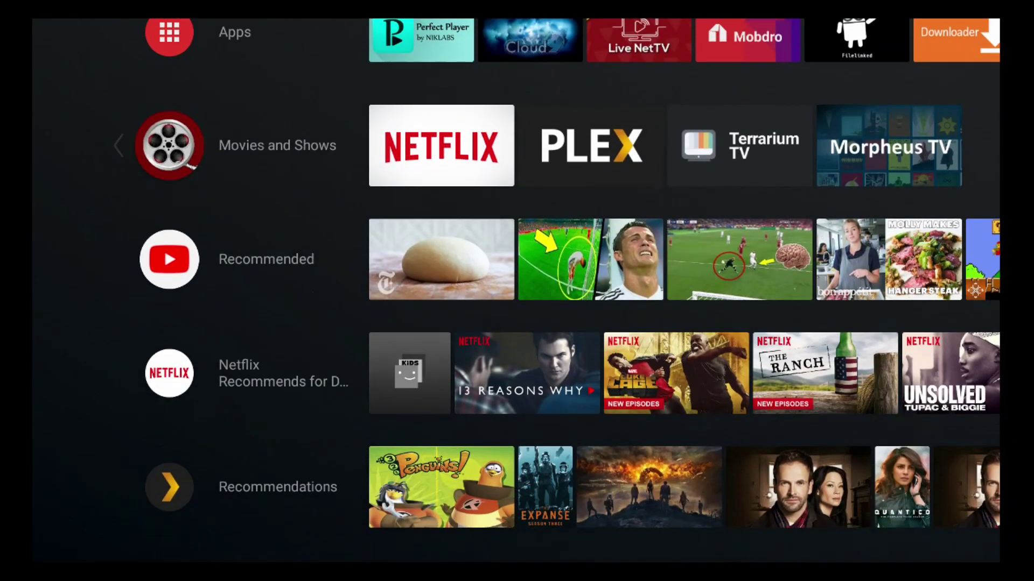
{"action": "key", "text": "Down"}
{"action": "key", "text": "Down"}
{"action": "key", "text": "Down"}
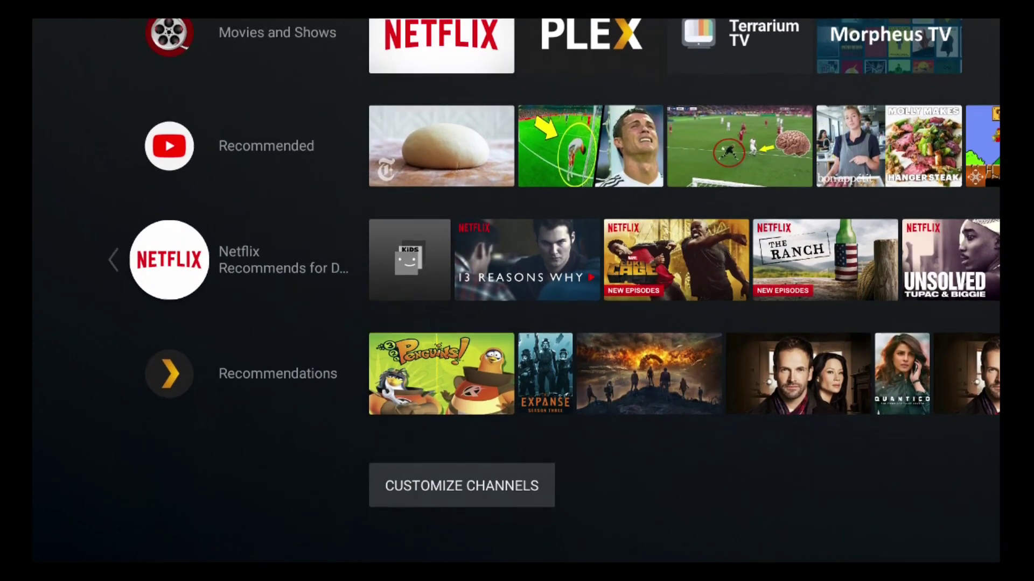
{"action": "key", "text": "Return"}
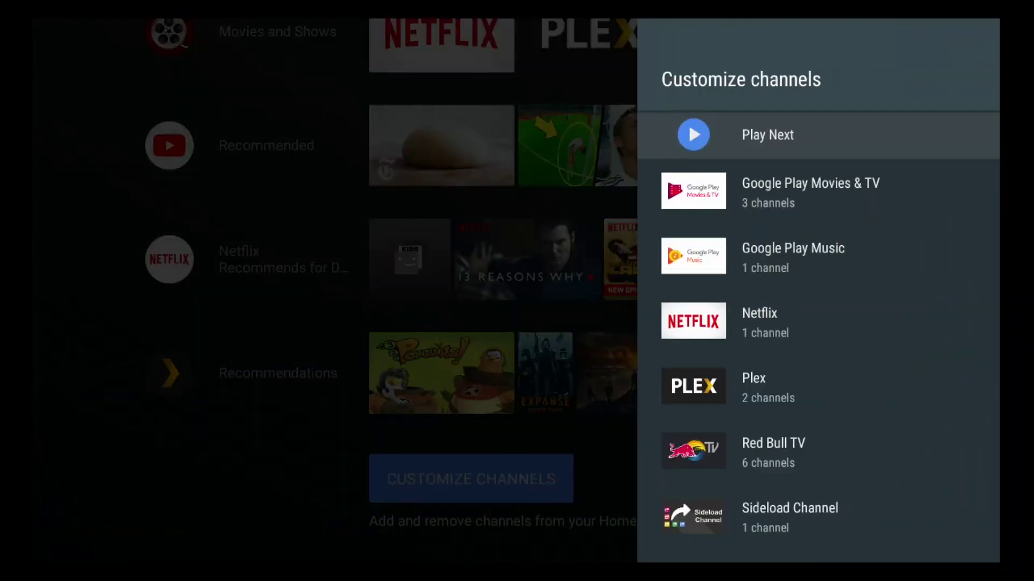
Enable the Best of Red Bull TV channel under Red Bull TV and return to the home screen.
{"action": "key", "text": "Down"}
{"action": "key", "text": "Down"}
{"action": "key", "text": "Down"}
{"action": "key", "text": "Down"}
{"action": "key", "text": "Down"}
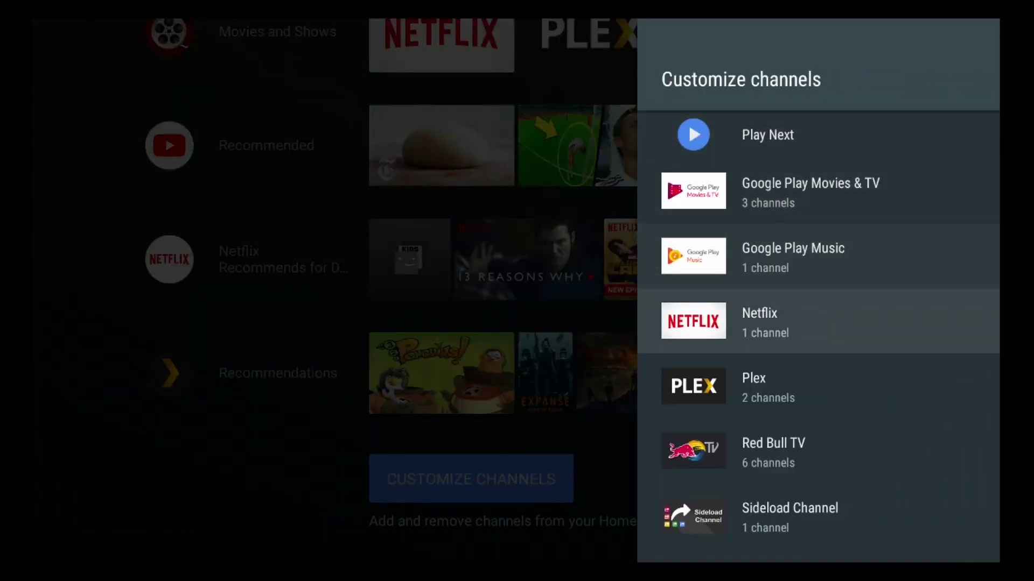
{"action": "key", "text": "Return"}
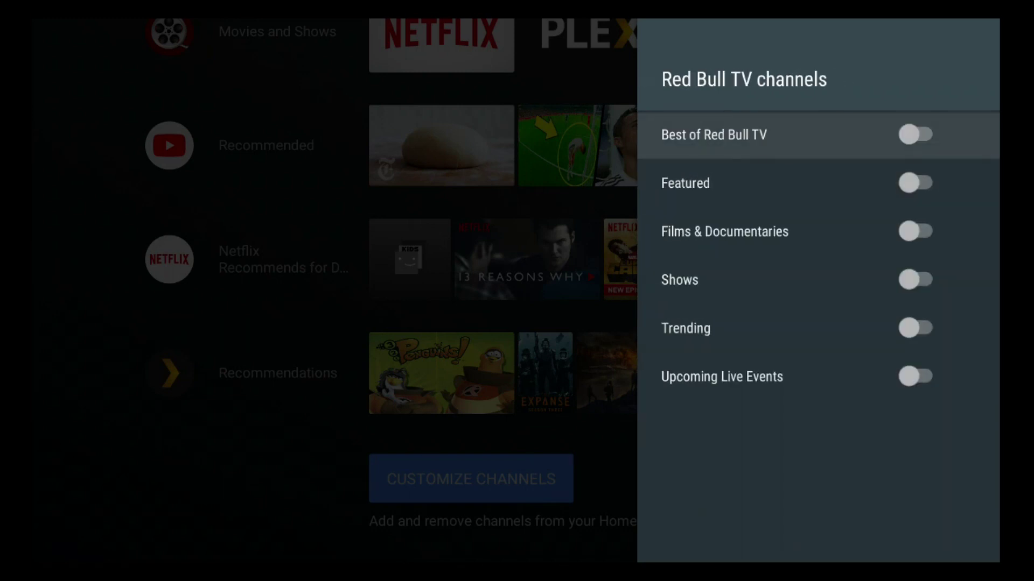
{"action": "key", "text": "Return"}
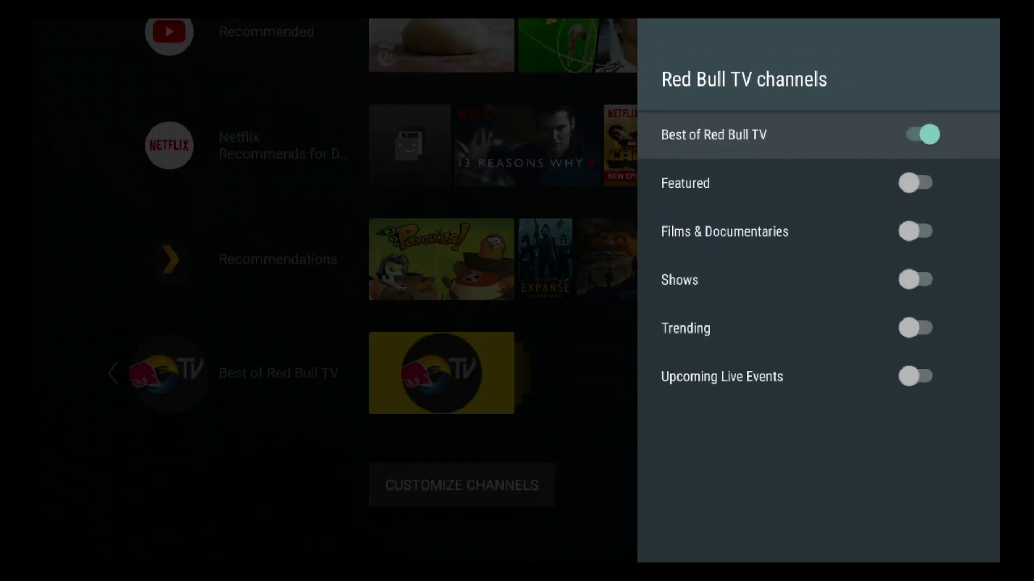
{"action": "key", "text": "Escape"}
{"action": "key", "text": "Escape"}
Try reordering the Best of Red Bull TV channel on the home screen and leave it in last place.
{"action": "key", "text": "Up"}
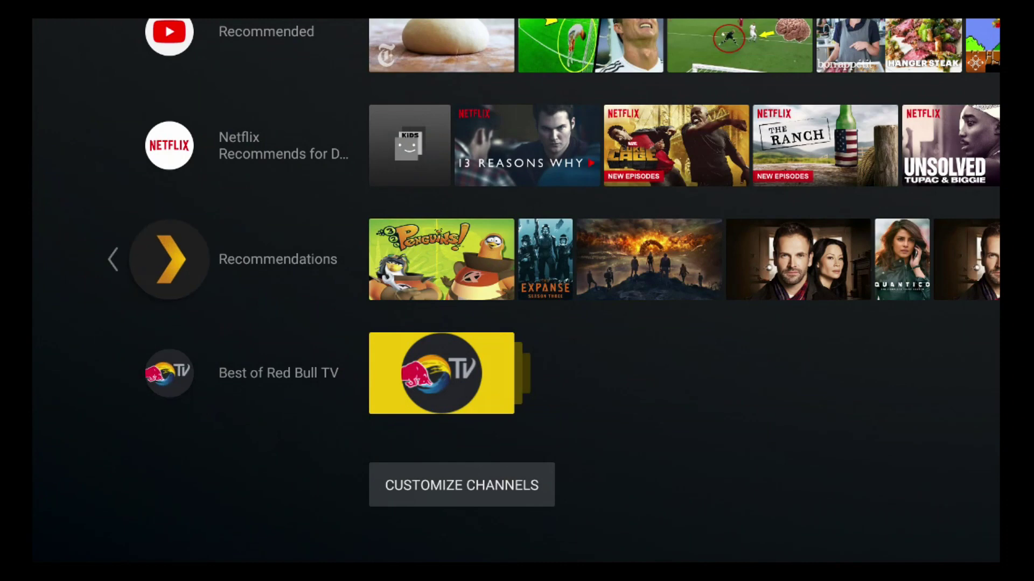
{"action": "key", "text": "Down"}
{"action": "key", "text": "Left"}
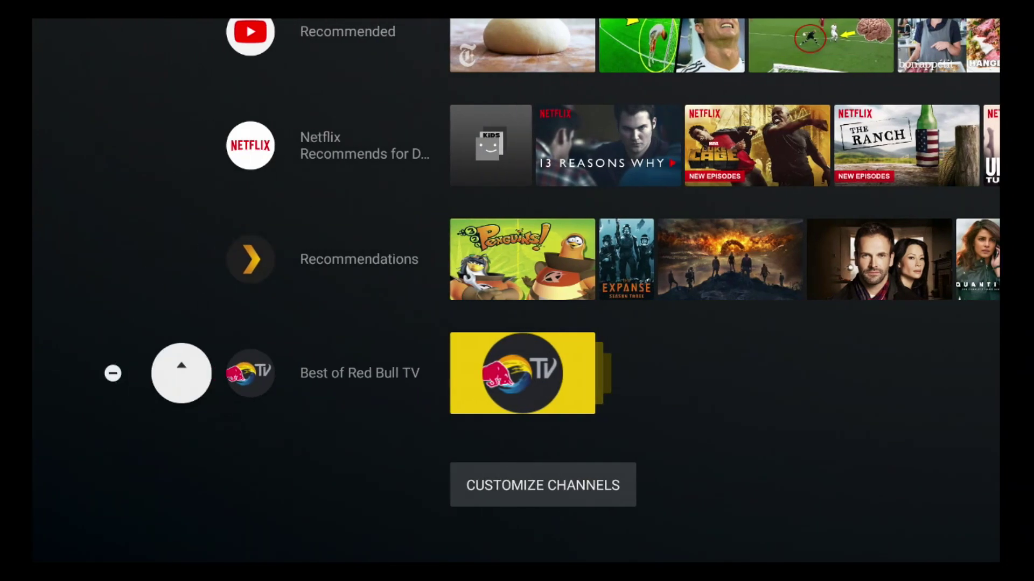
{"action": "key", "text": "Up"}
{"action": "key", "text": "Up"}
{"action": "key", "text": "Down"}
{"action": "key", "text": "Down"}
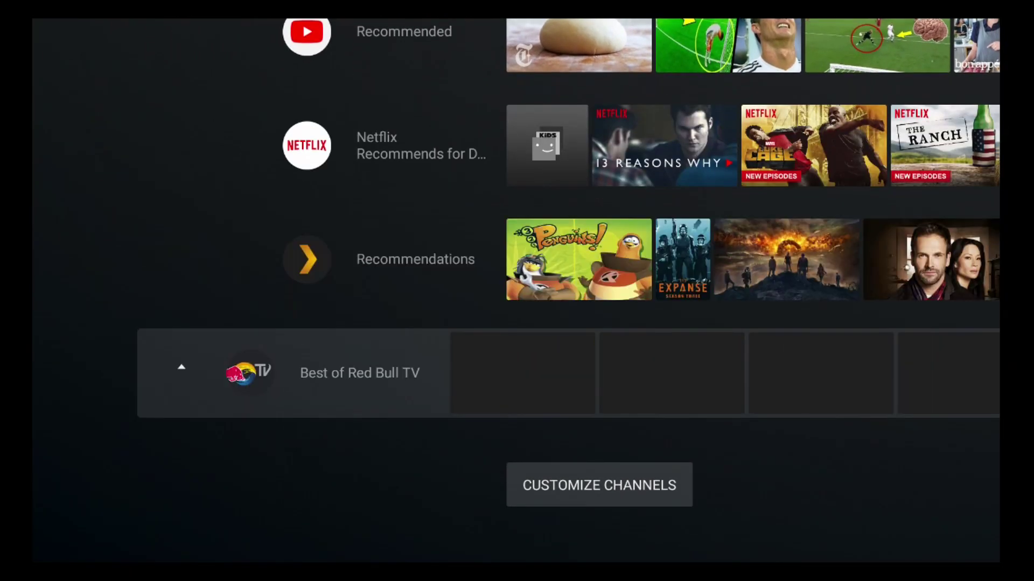
{"action": "key", "text": "Right"}
Turn off the Best of Red Bull TV channel under Red Bull TV in Customize channels and return to the home screen.
{"action": "key", "text": "Down"}
{"action": "key", "text": "Return"}
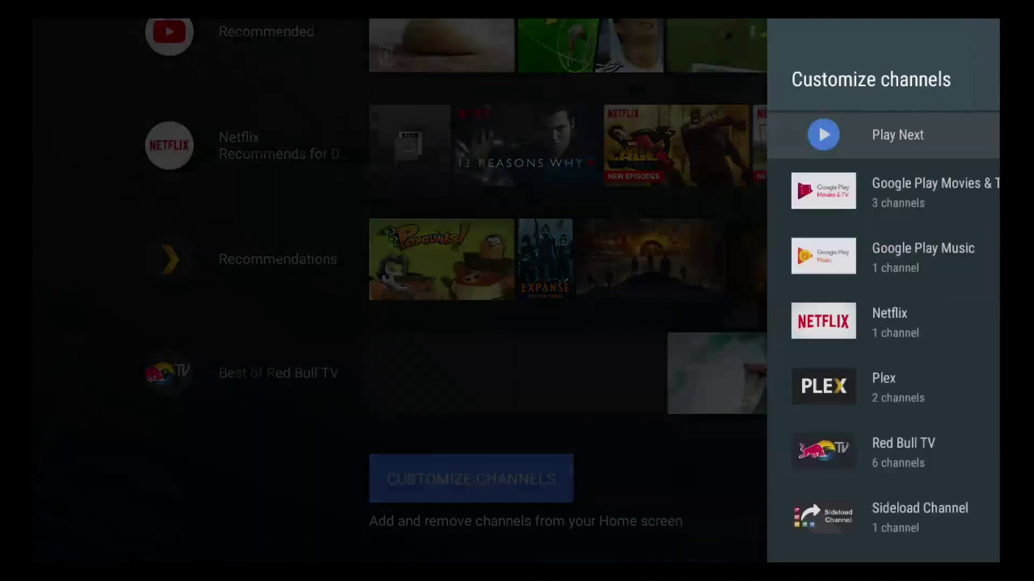
{"action": "key", "text": "Down"}
{"action": "key", "text": "Down"}
{"action": "key", "text": "Down"}
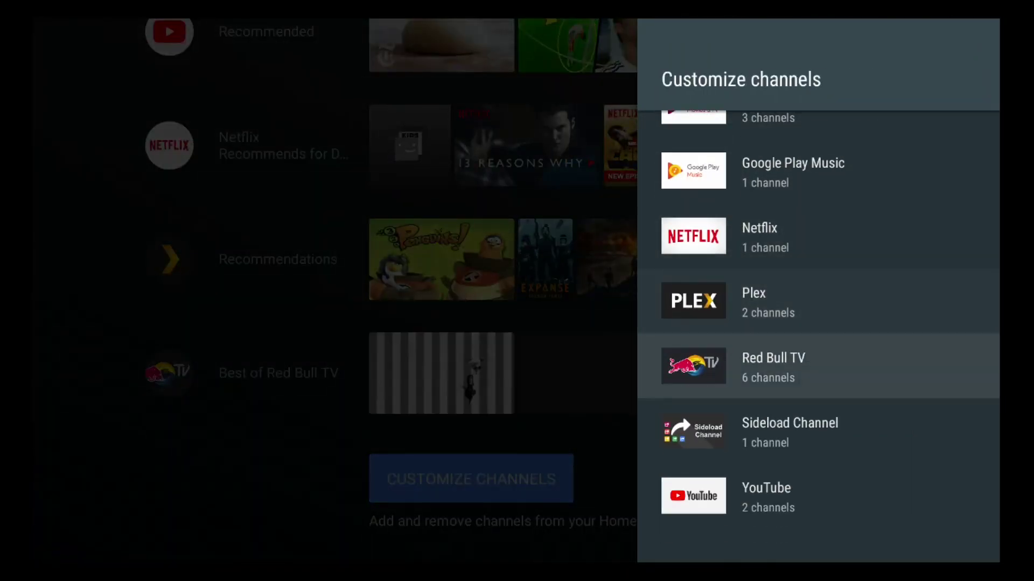
{"action": "key", "text": "Return"}
{"action": "key", "text": "Return"}
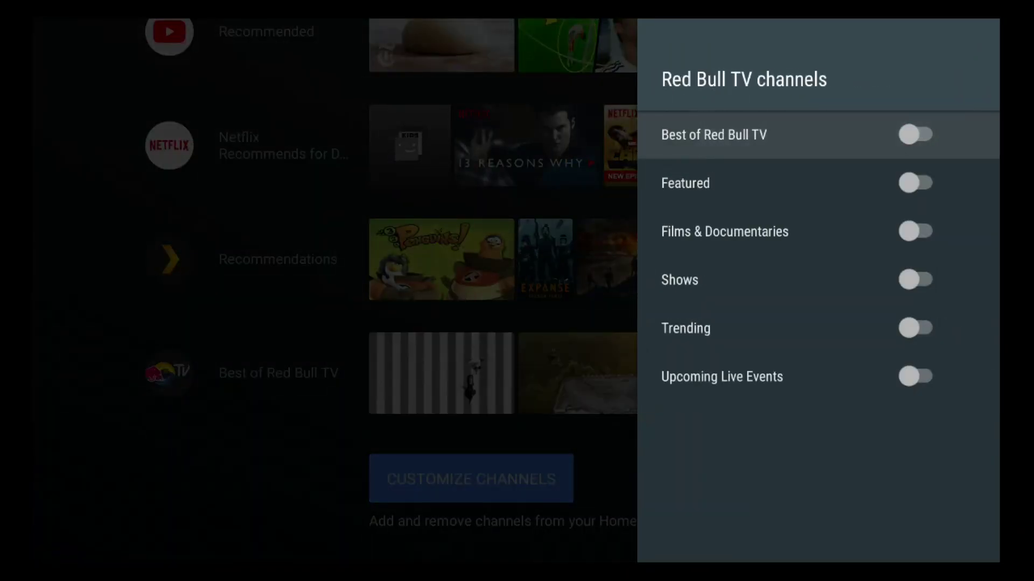
{"action": "key", "text": "Escape"}
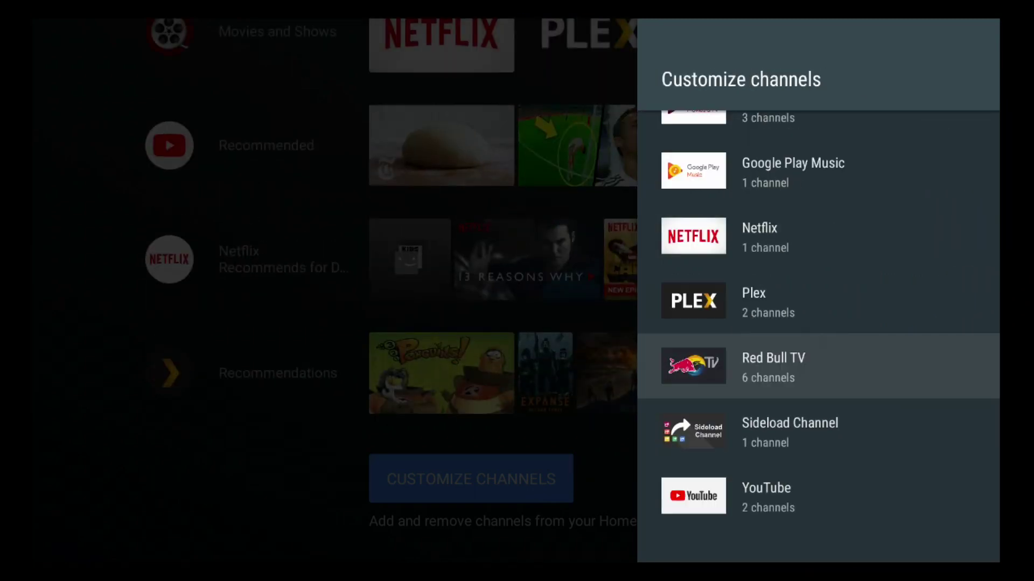
{"action": "key", "text": "Escape"}
Look over the remaining channel rows from the end of the home screen up to the Apps row.
{"action": "key", "text": "Up"}
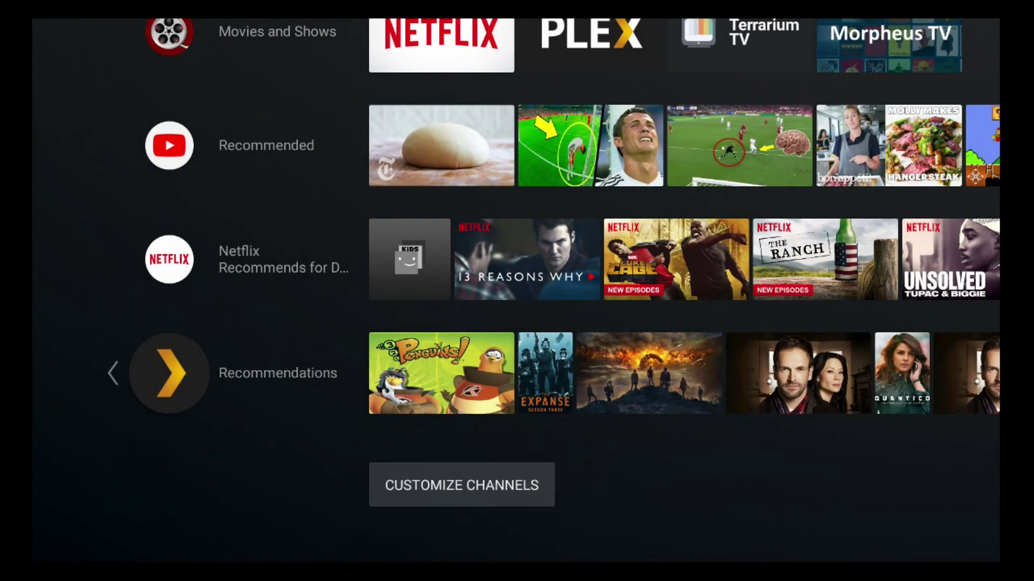
{"action": "key", "text": "Up"}
{"action": "key", "text": "Up"}
{"action": "key", "text": "Up"}
{"action": "key", "text": "Up"}
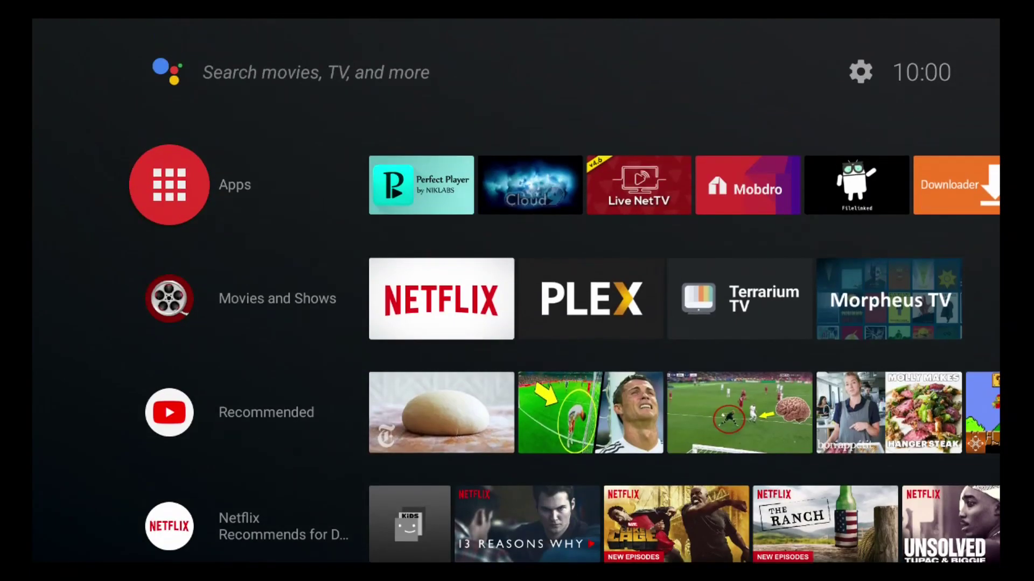
Turn on the Play Next channel in Customize channels and close the settings.
{"action": "key", "text": "Down"}
{"action": "key", "text": "Down"}
{"action": "key", "text": "Down"}
{"action": "key", "text": "Down"}
{"action": "key", "text": "Down"}
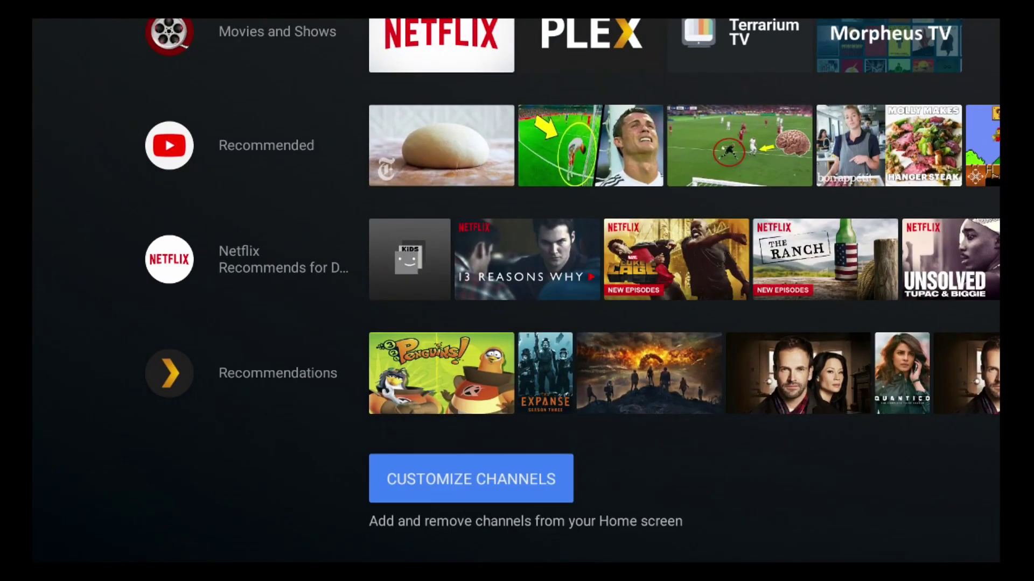
{"action": "key", "text": "Return"}
{"action": "key", "text": "Return"}
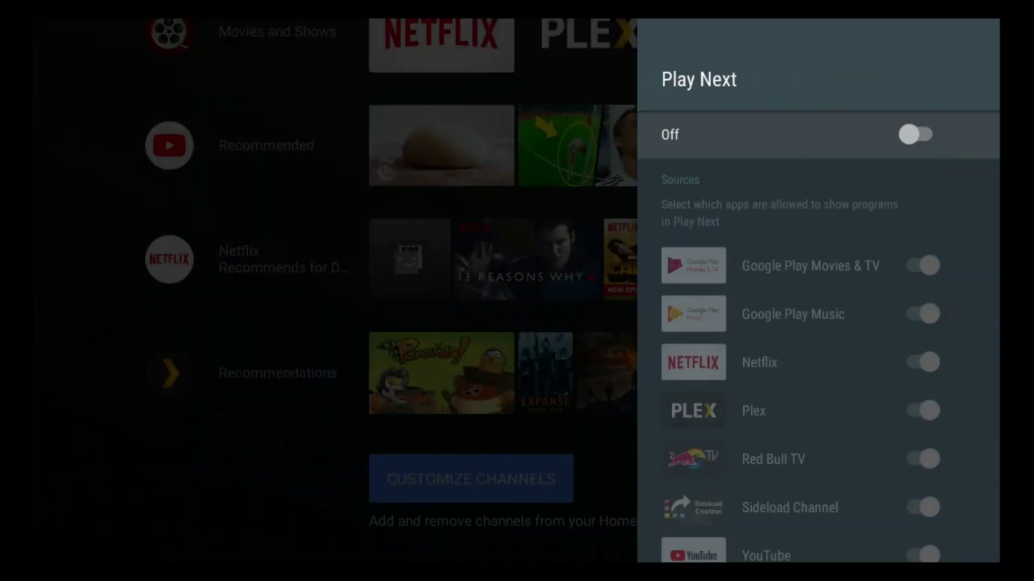
{"action": "key", "text": "Escape"}
{"action": "key", "text": "Escape"}
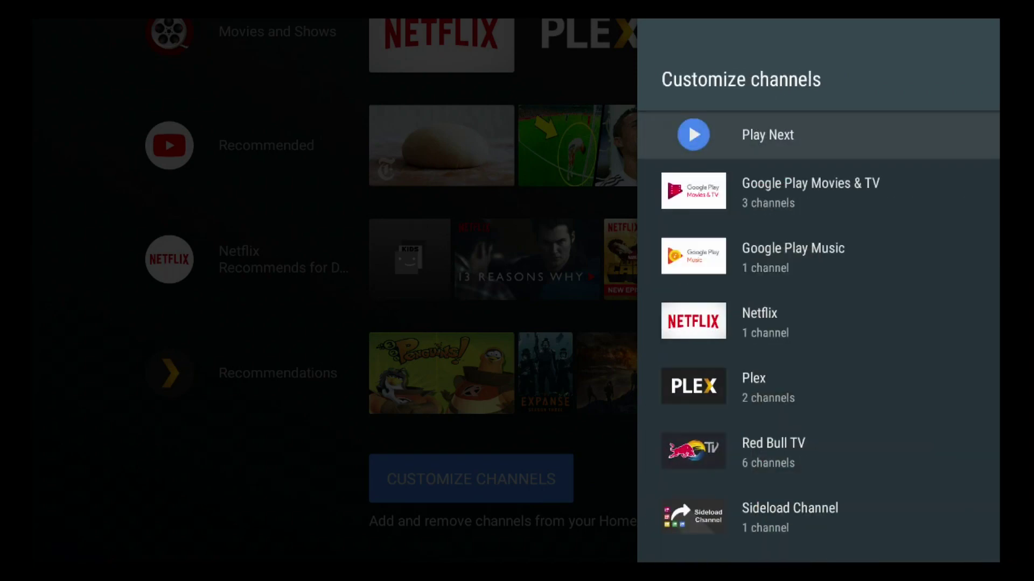
Go up to the Play Next row on the home screen and view its description.
{"action": "key", "text": "Up"}
{"action": "key", "text": "Up"}
{"action": "key", "text": "Up"}
{"action": "key", "text": "Up"}
{"action": "key", "text": "Up"}
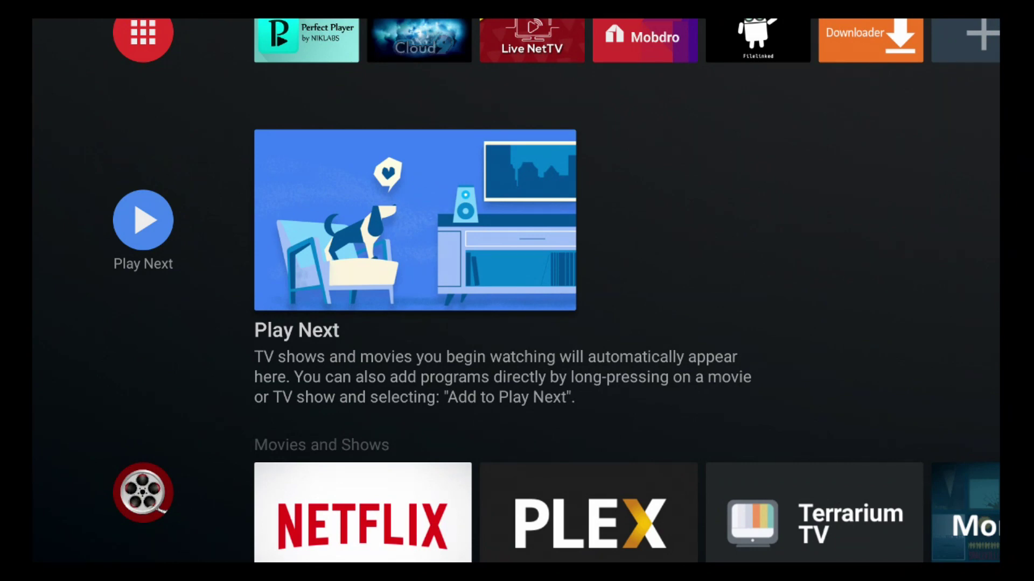
Add the Bon Appétit video Molly Makes Hanger Steak from the YouTube Recommended row to Play Next.
{"action": "key", "text": "Down"}
{"action": "key", "text": "Down"}
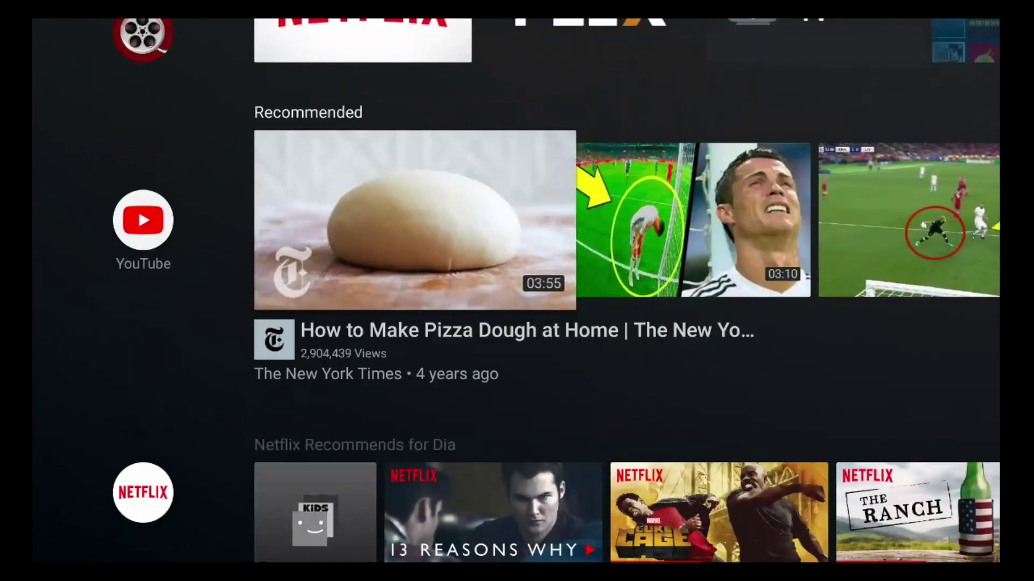
{"action": "key", "text": "Right"}
{"action": "key", "text": "Right"}
{"action": "key", "text": "Right"}
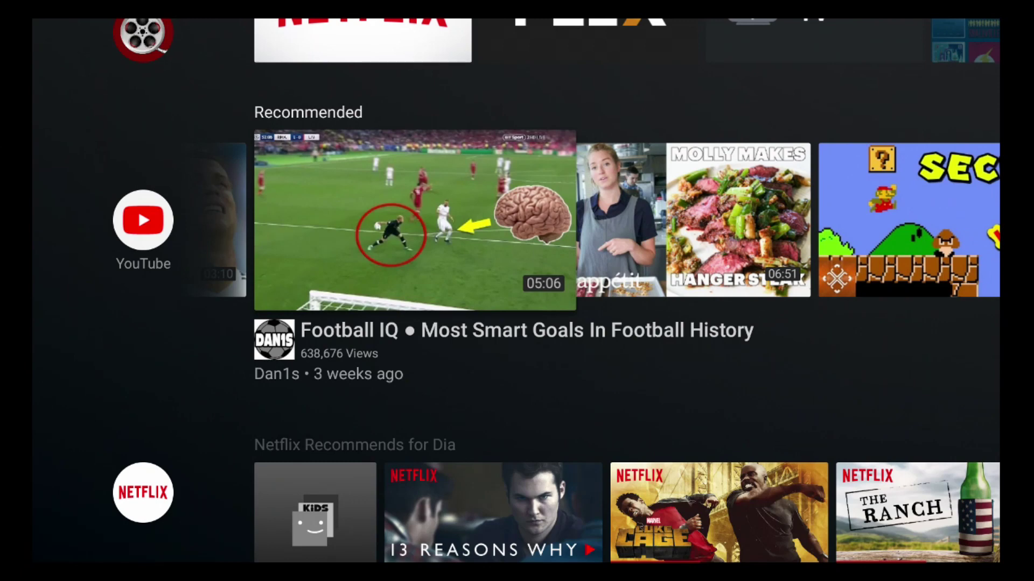
{"action": "key", "text": "Right"}
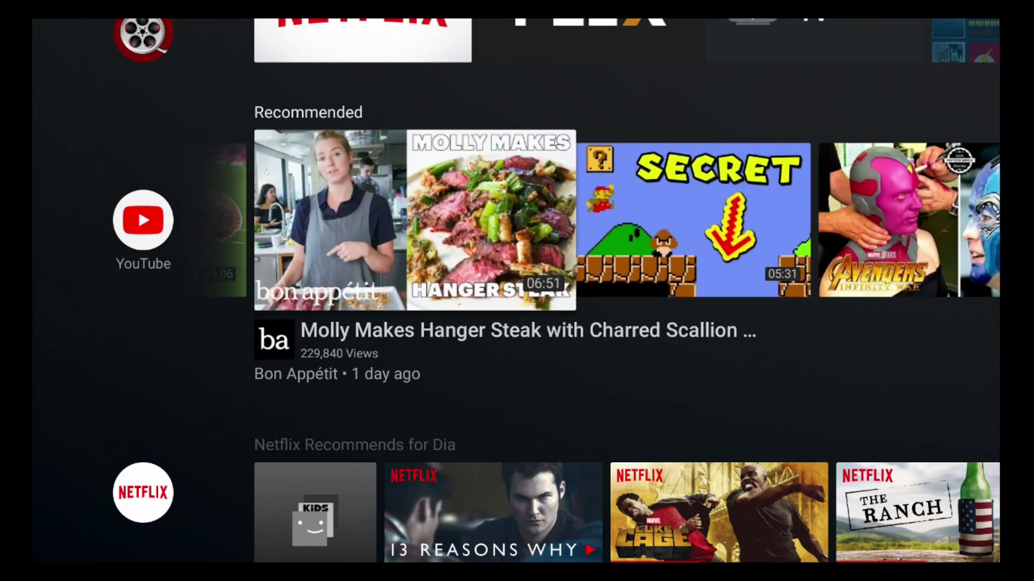
{"action": "key", "text": "Return"}
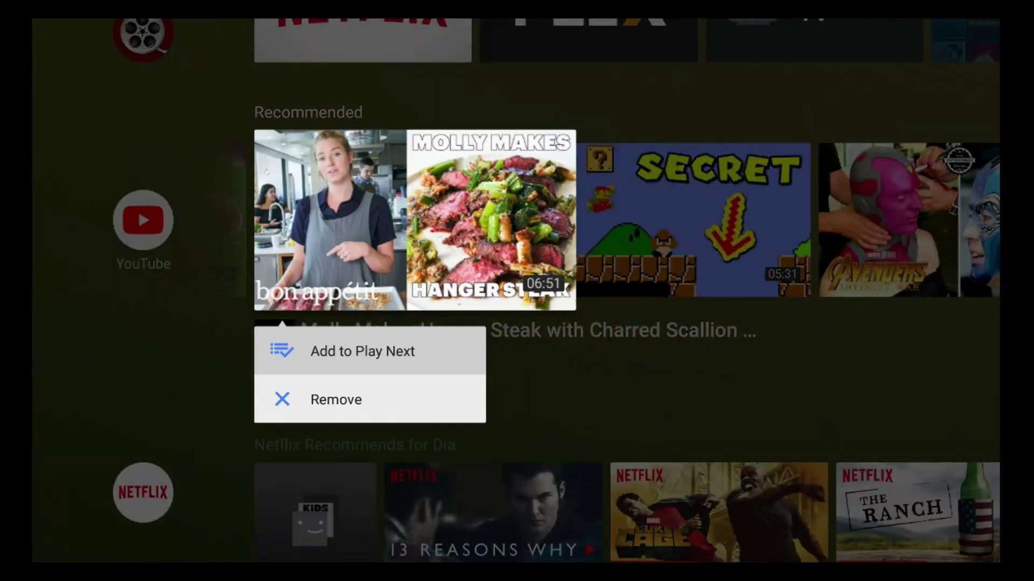
{"action": "key", "text": "Escape"}
Try to add Guardians of the Galaxy Vol. 2 from the Netflix recommendations row to Play Next.
{"action": "key", "text": "Down"}
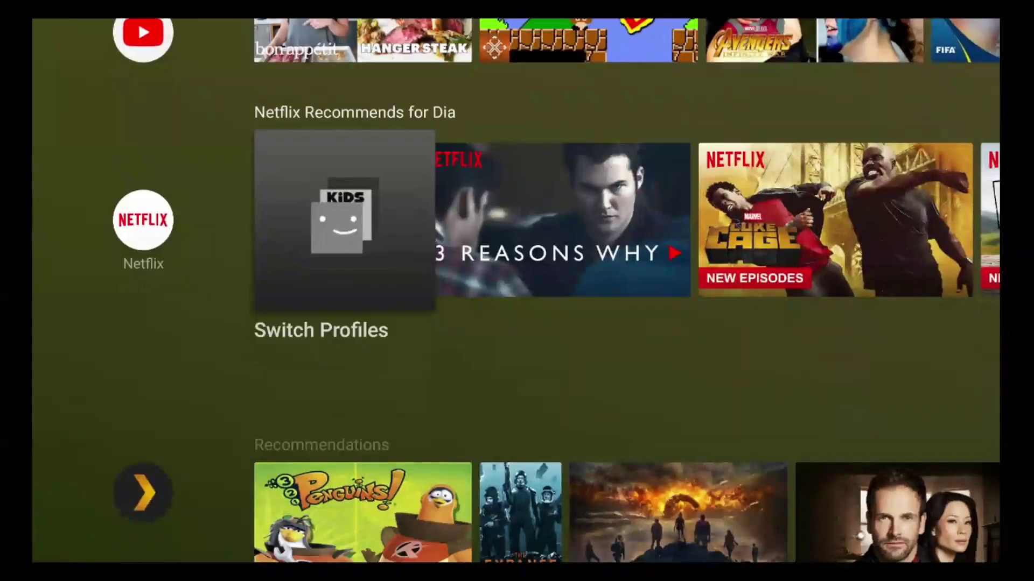
{"action": "key", "text": "Right"}
{"action": "key", "text": "Right"}
{"action": "key", "text": "Right"}
{"action": "key", "text": "Right"}
{"action": "key", "text": "Right"}
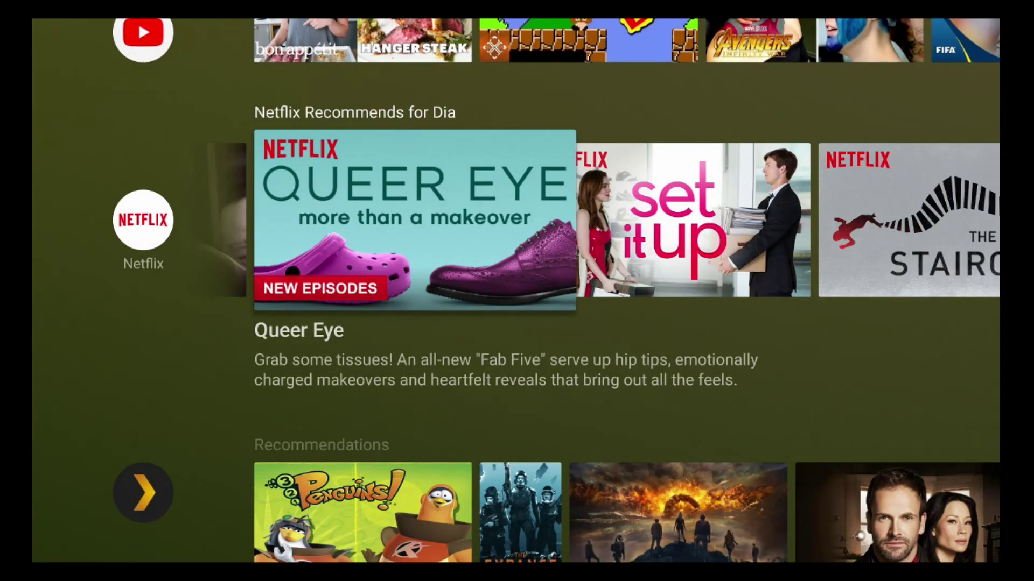
{"action": "key", "text": "Right"}
{"action": "key", "text": "Right"}
{"action": "key", "text": "Right"}
{"action": "key", "text": "Right"}
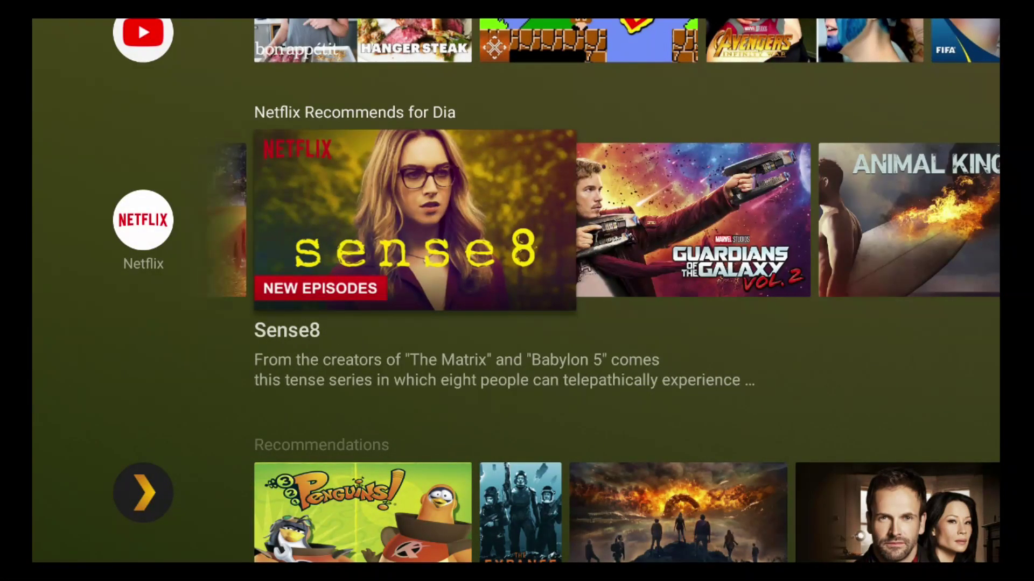
{"action": "key", "text": "Right"}
{"action": "key", "text": "Return"}
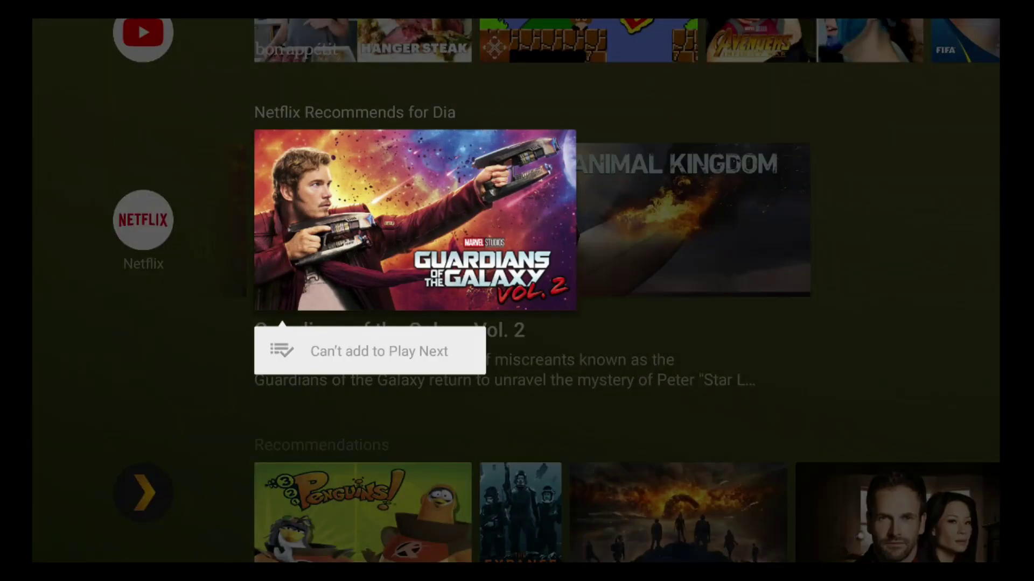
{"action": "key", "text": "Escape"}
Go back through the Netflix row to 13 Reasons Why and check its Play Next option.
{"action": "key", "text": "Left"}
{"action": "key", "text": "Left"}
{"action": "key", "text": "Left"}
{"action": "key", "text": "Left"}
{"action": "key", "text": "Left"}
{"action": "key", "text": "Left"}
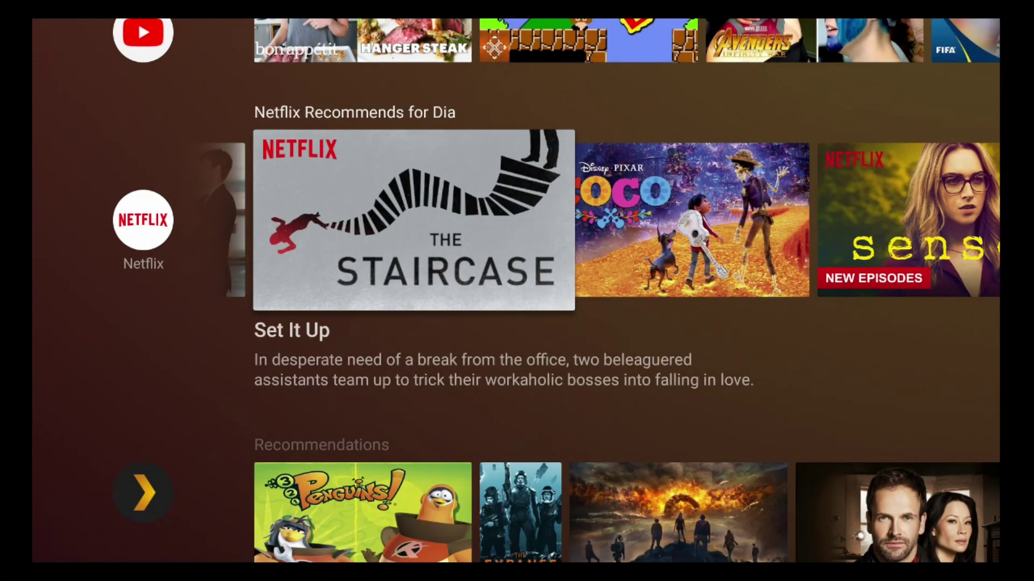
{"action": "key", "text": "Right"}
{"action": "key", "text": "Right"}
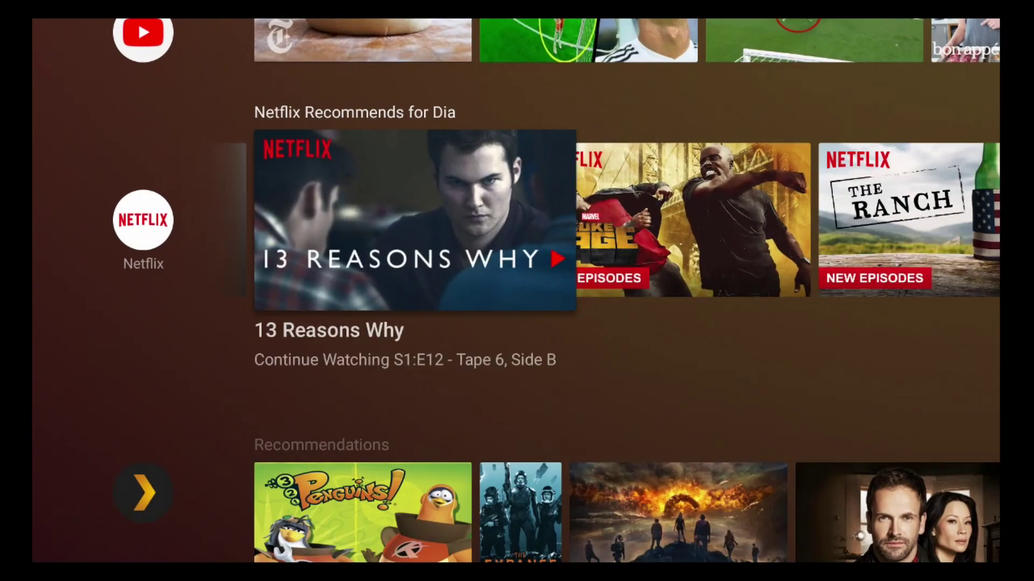
{"action": "key", "text": "Return"}
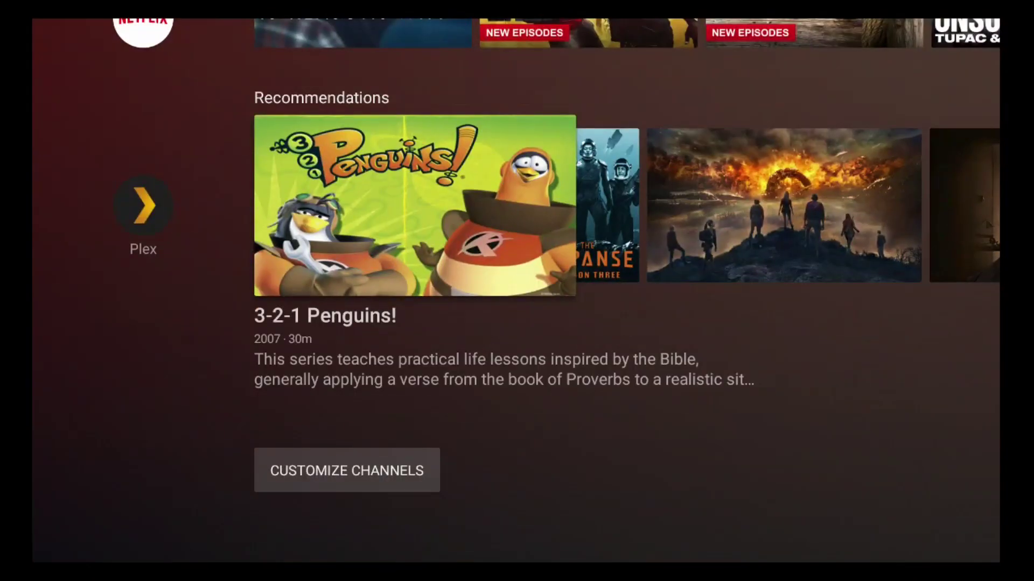
Check the options for 3-2-1 Penguins! in the Plex Recommendations row and add Quantico to Play Next.
{"action": "key", "text": "Return"}
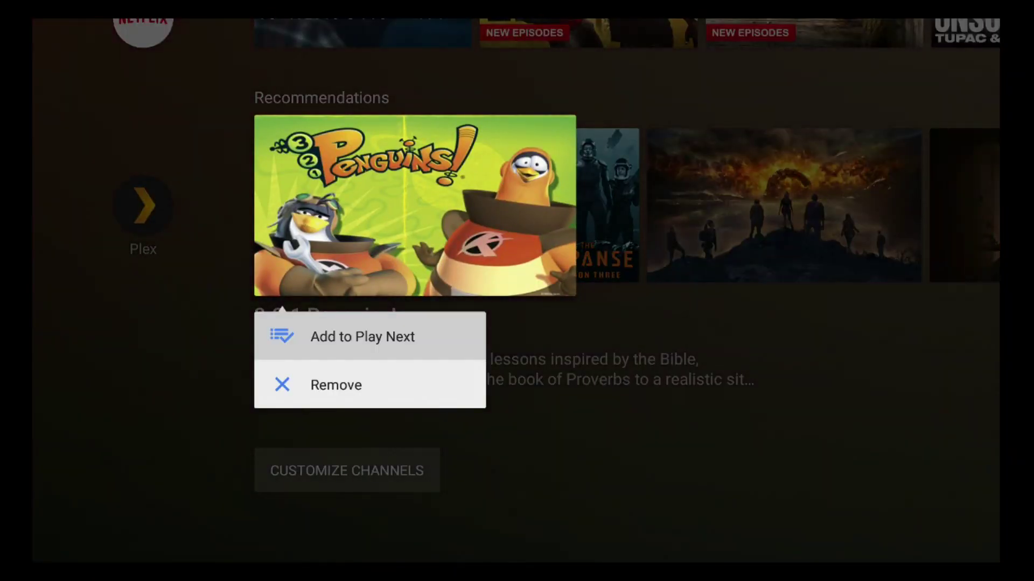
{"action": "key", "text": "Escape"}
{"action": "key", "text": "Right"}
{"action": "key", "text": "Right"}
{"action": "key", "text": "Right"}
{"action": "key", "text": "Right"}
{"action": "key", "text": "Right"}
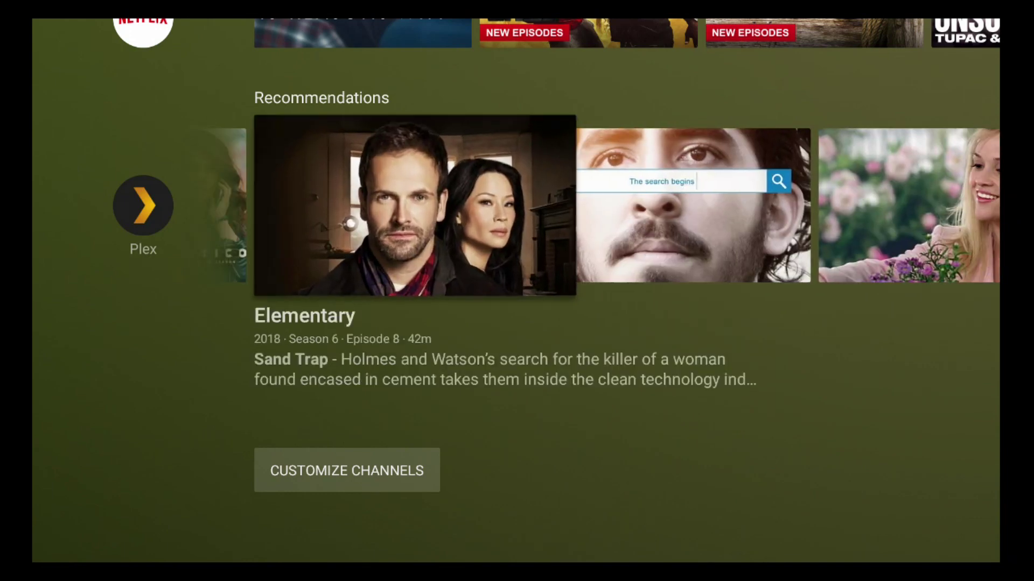
{"action": "key", "text": "Right"}
{"action": "key", "text": "Left"}
{"action": "key", "text": "Left"}
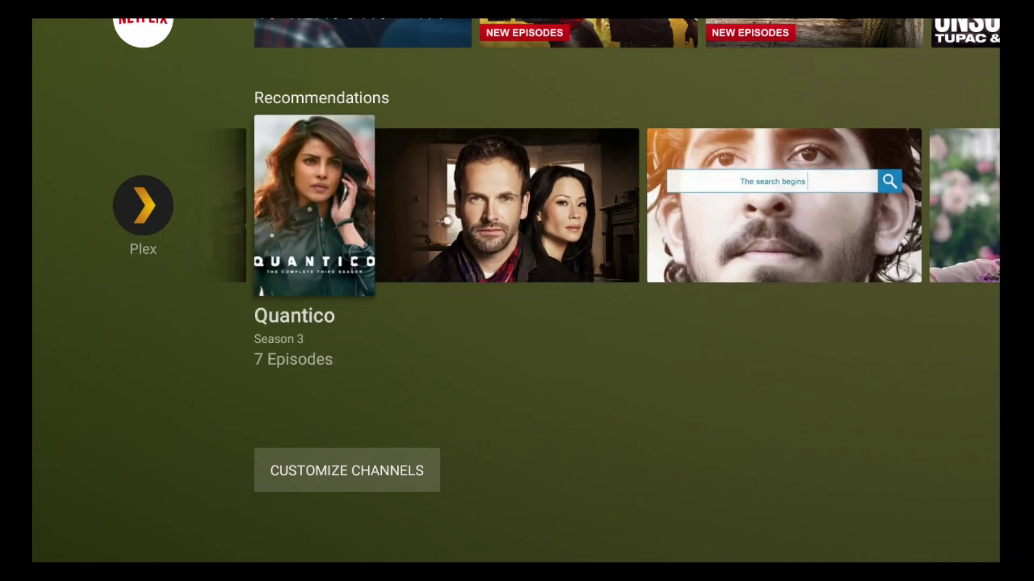
{"action": "key", "text": "Return"}
{"action": "key", "text": "Escape"}
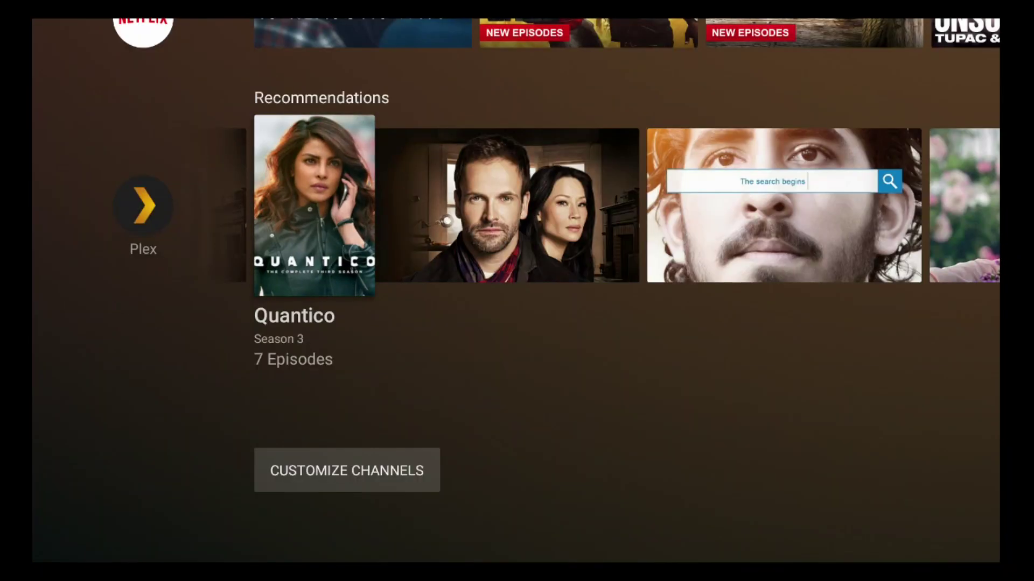
Go up to the Play Next row and review the programs added to it.
{"action": "key", "text": "Up"}
{"action": "key", "text": "Up"}
{"action": "key", "text": "Up"}
{"action": "key", "text": "Up"}
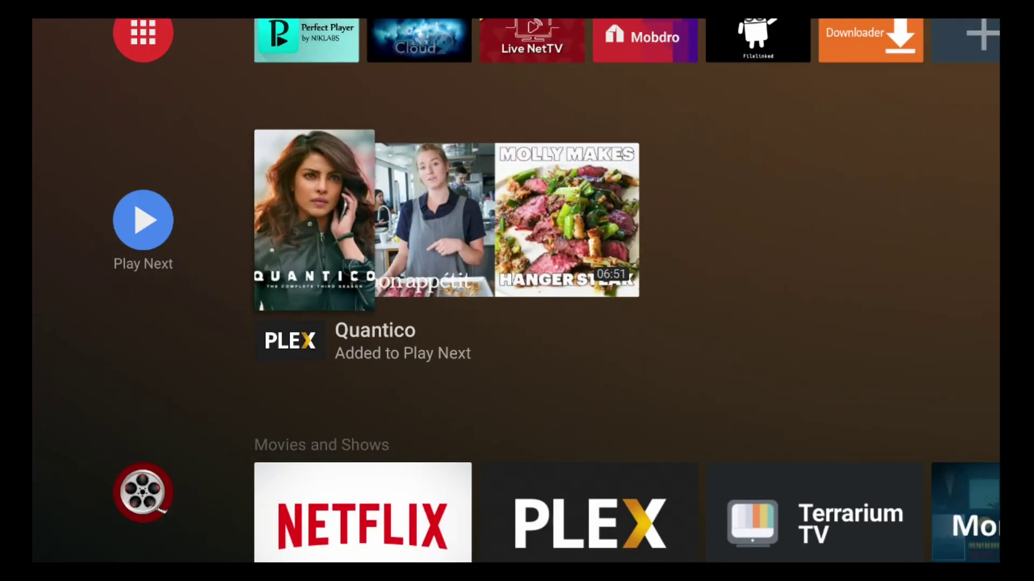
{"action": "key", "text": "Right"}
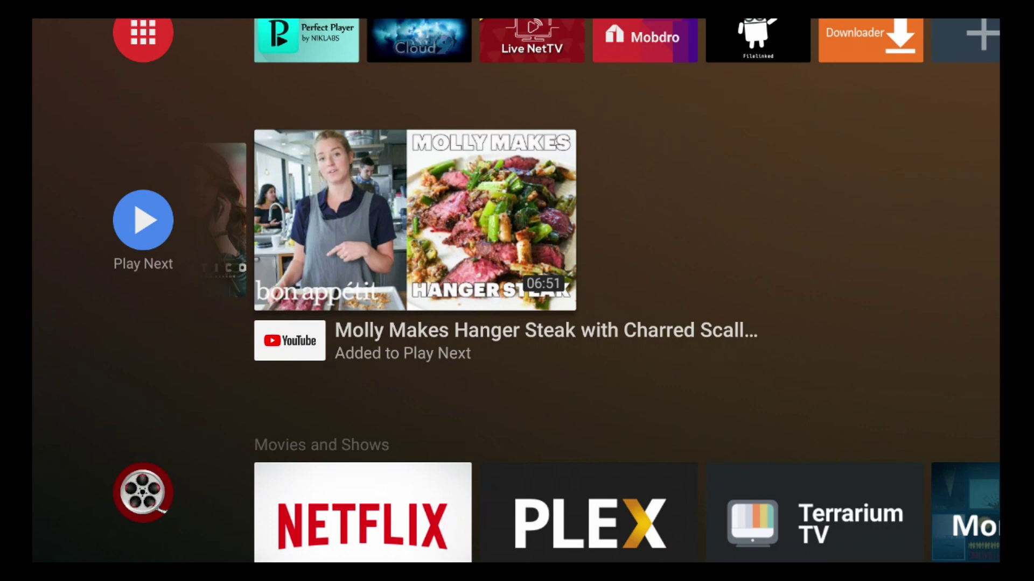
Remove Quantico from Play Next.
{"action": "key", "text": "Left"}
{"action": "key", "text": "Return"}
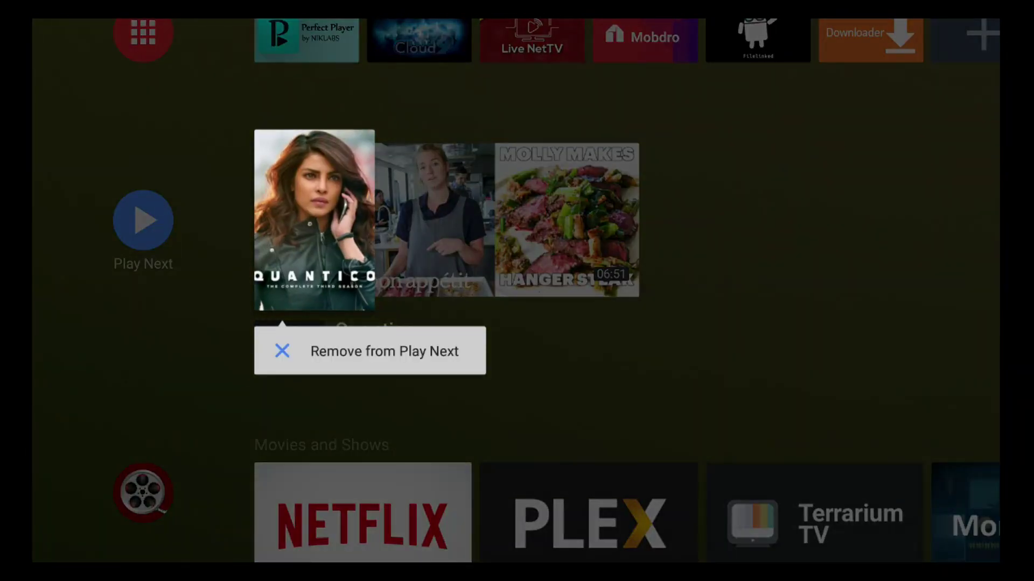
{"action": "key", "text": "Return"}
{"action": "key", "text": "Return"}
{"action": "key", "text": "Escape"}
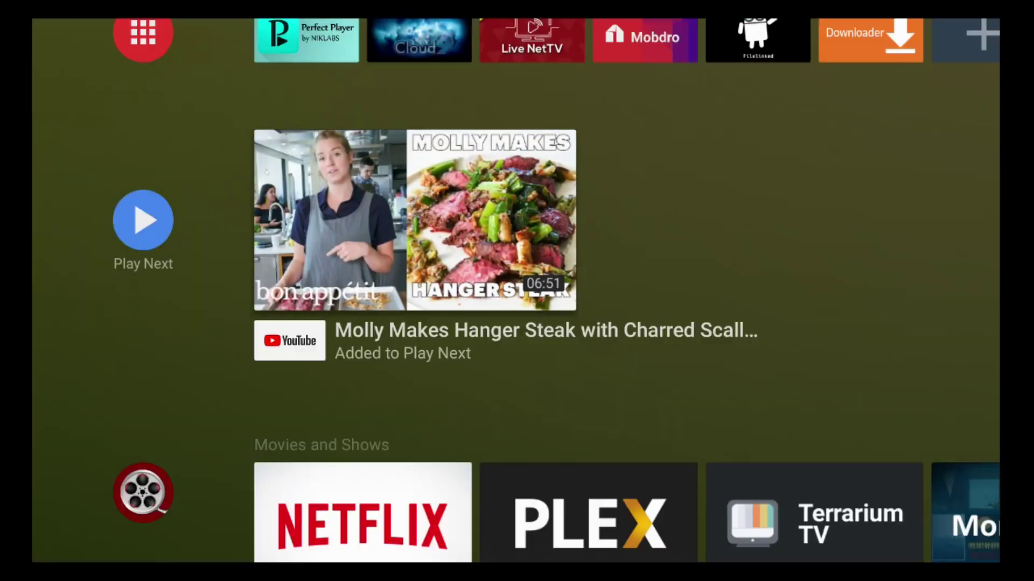
Open Customize channels from the end of the home screen and review the listed channel sources back to Play Next.
{"action": "key", "text": "Down"}
{"action": "key", "text": "Down"}
{"action": "key", "text": "Down"}
{"action": "key", "text": "Down"}
{"action": "key", "text": "Down"}
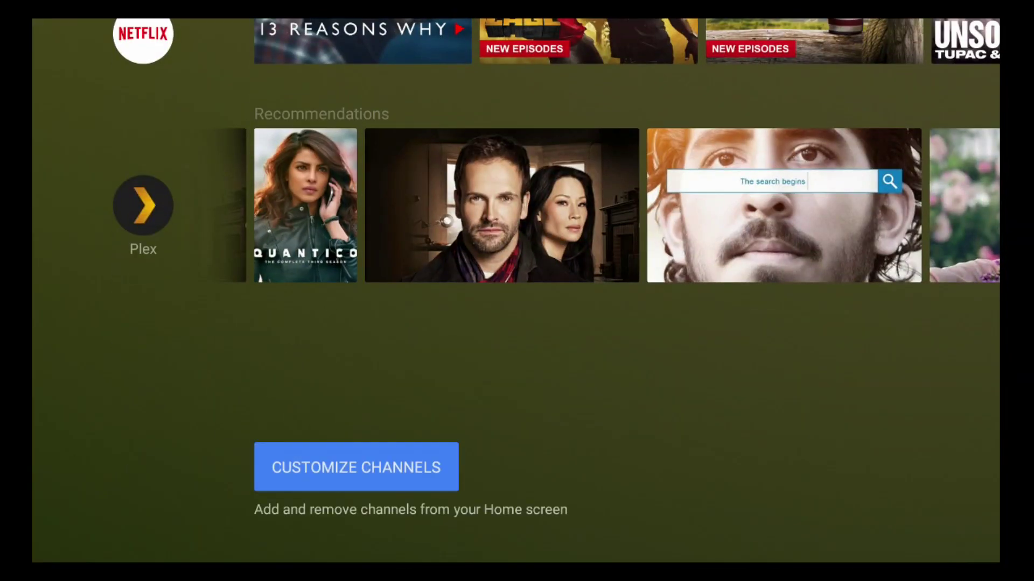
{"action": "key", "text": "Return"}
{"action": "key", "text": "Down"}
{"action": "key", "text": "Down"}
{"action": "key", "text": "Down"}
{"action": "key", "text": "Down"}
{"action": "key", "text": "Down"}
{"action": "key", "text": "Down"}
{"action": "key", "text": "Down"}
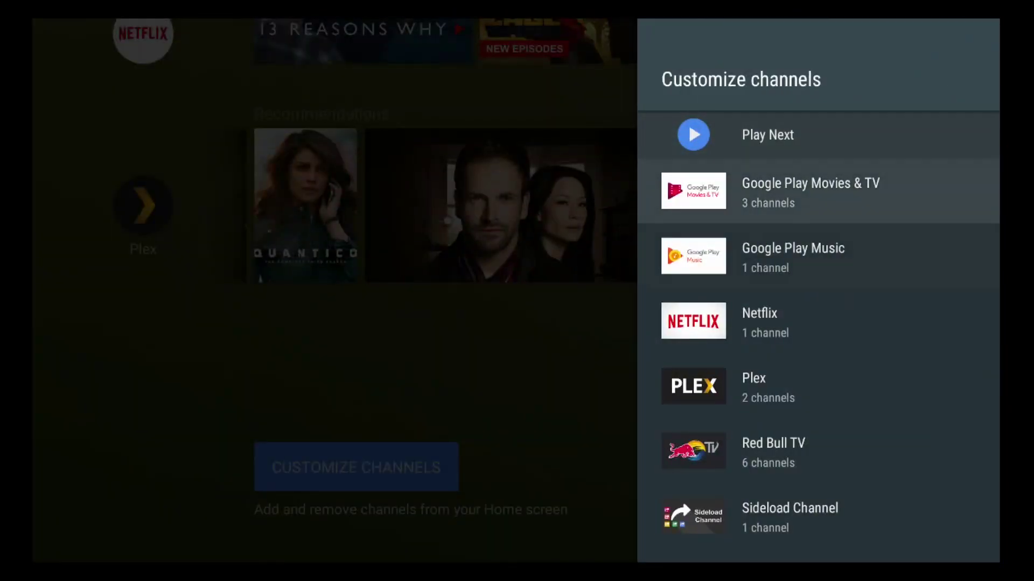
{"action": "key", "text": "Up"}
{"action": "key", "text": "Up"}
{"action": "key", "text": "Up"}
{"action": "key", "text": "Up"}
{"action": "key", "text": "Up"}
{"action": "key", "text": "Up"}
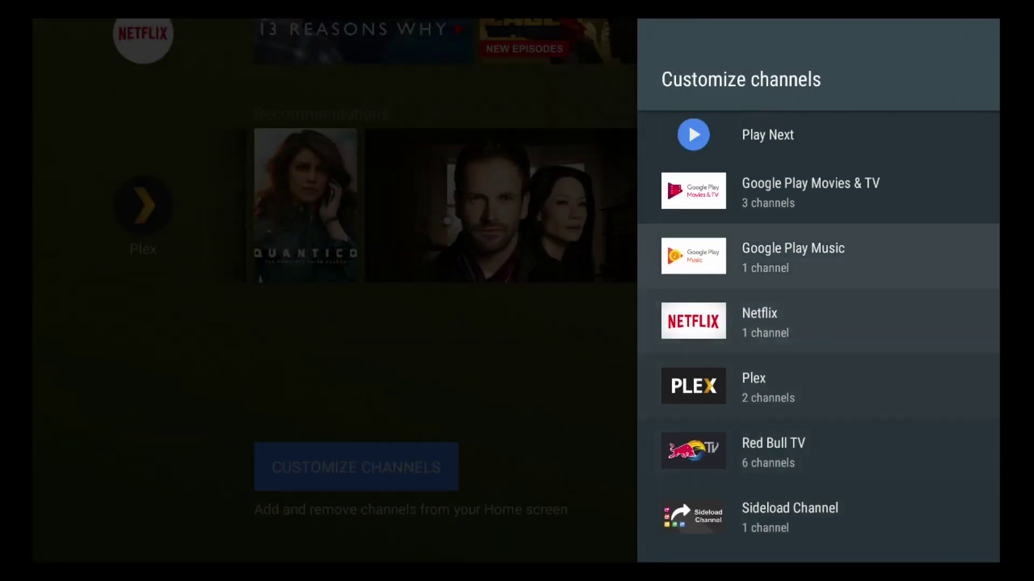
Turn off the Play Next channel and return to the home screen.
{"action": "key", "text": "Return"}
{"action": "key", "text": "Return"}
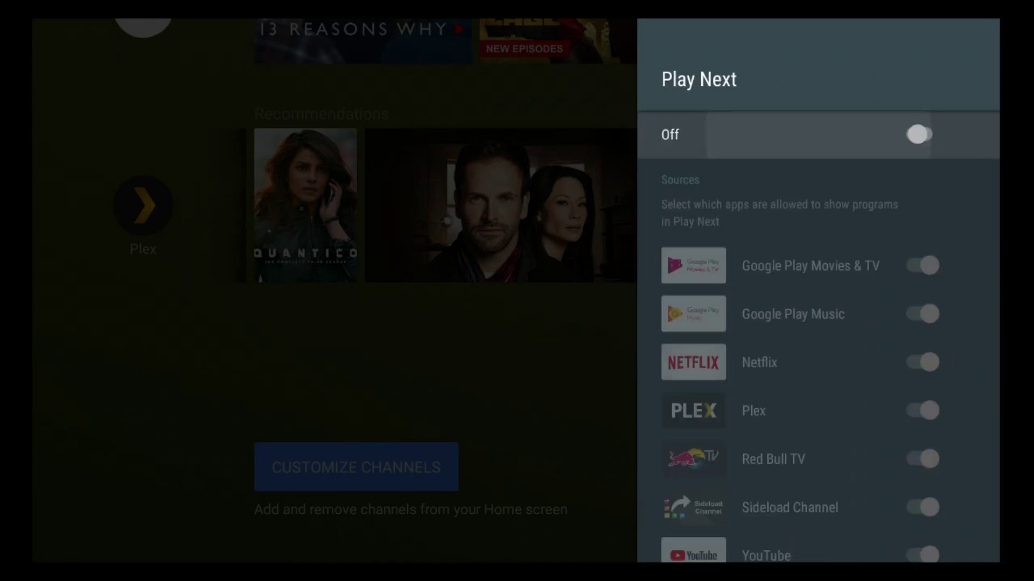
{"action": "key", "text": "Escape"}
{"action": "key", "text": "Escape"}
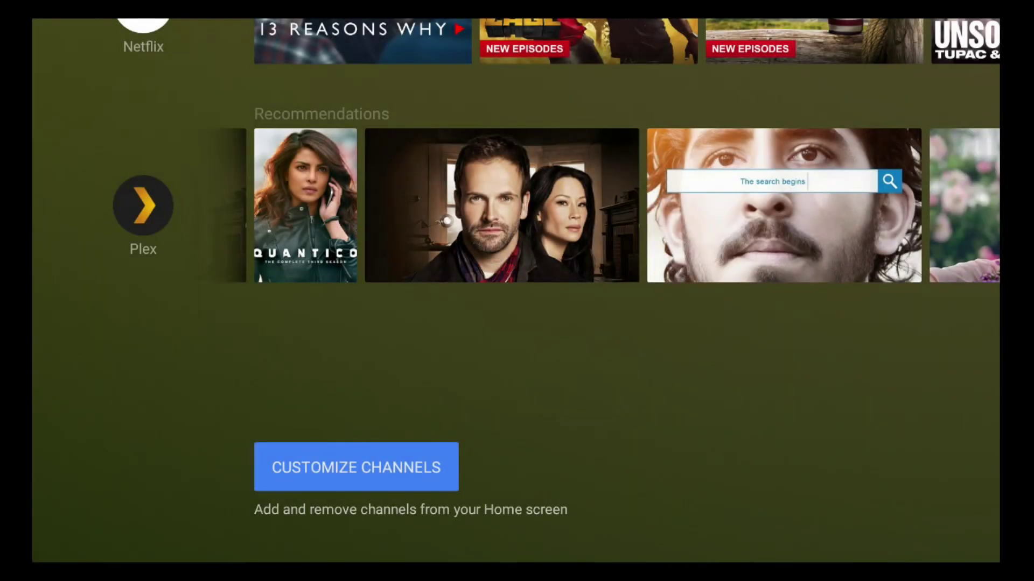
Go back up from Customize channels to the Movies and Shows channel.
{"action": "key", "text": "Up"}
{"action": "key", "text": "Up"}
{"action": "key", "text": "Up"}
{"action": "key", "text": "Up"}
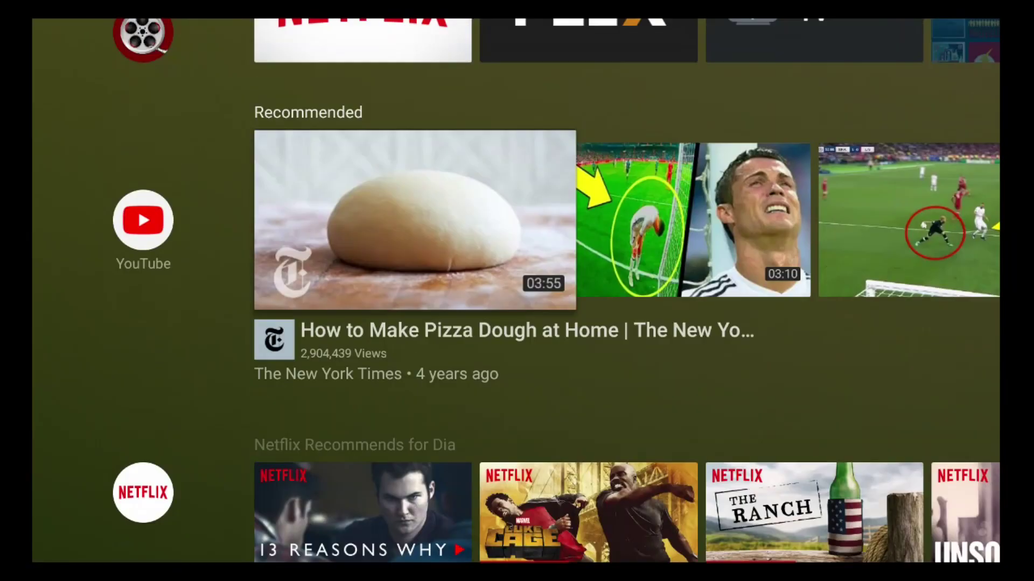
{"action": "key", "text": "Left"}
{"action": "key", "text": "Up"}
{"action": "key", "text": "Down"}
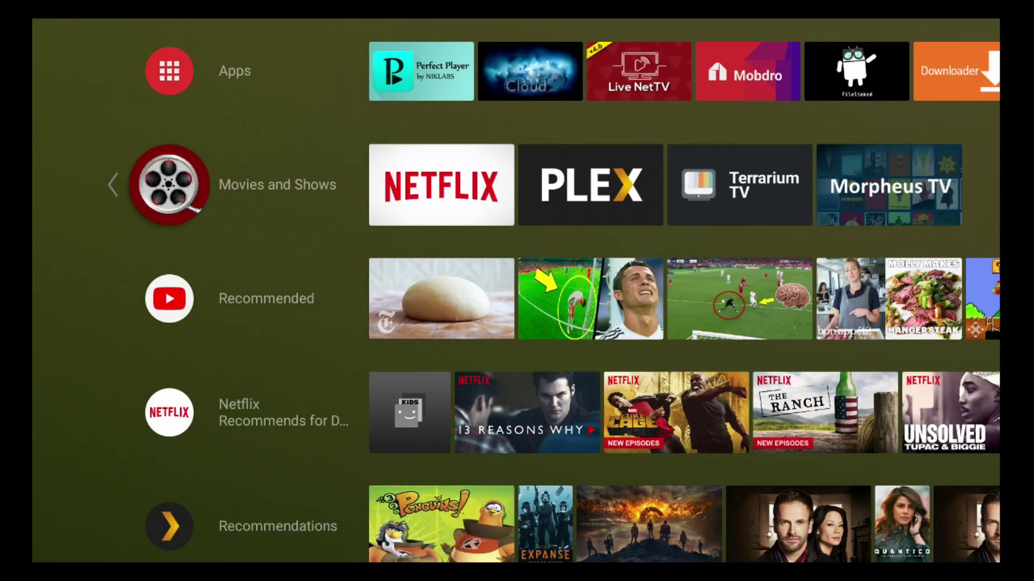
Browse the apps in the Movies and Shows channel through to Morpheus TV and return to the channel's icon.
{"action": "key", "text": "Right"}
{"action": "key", "text": "Right"}
{"action": "key", "text": "Right"}
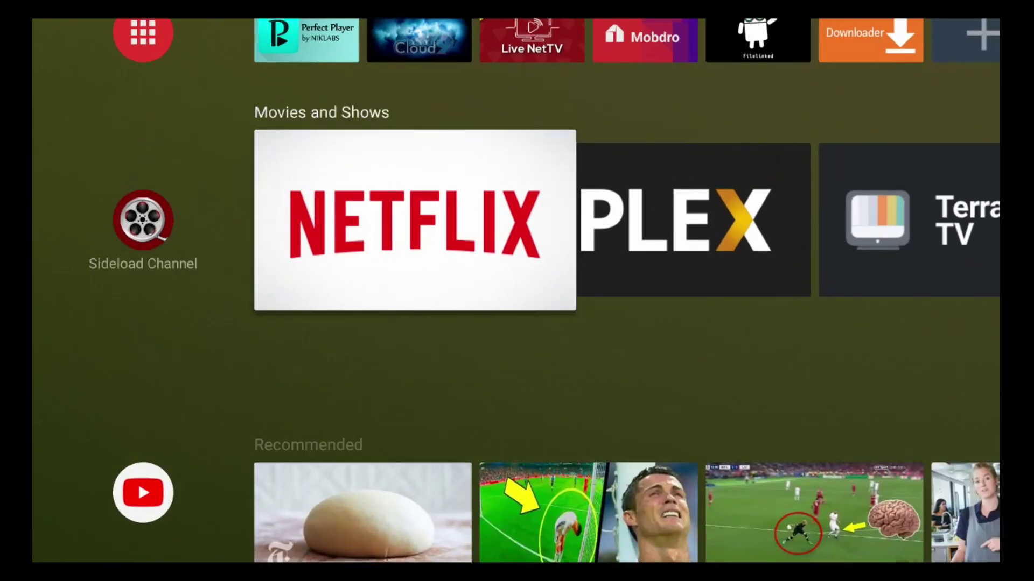
{"action": "key", "text": "Right"}
{"action": "key", "text": "Left"}
{"action": "key", "text": "Left"}
{"action": "key", "text": "Left"}
{"action": "key", "text": "Left"}
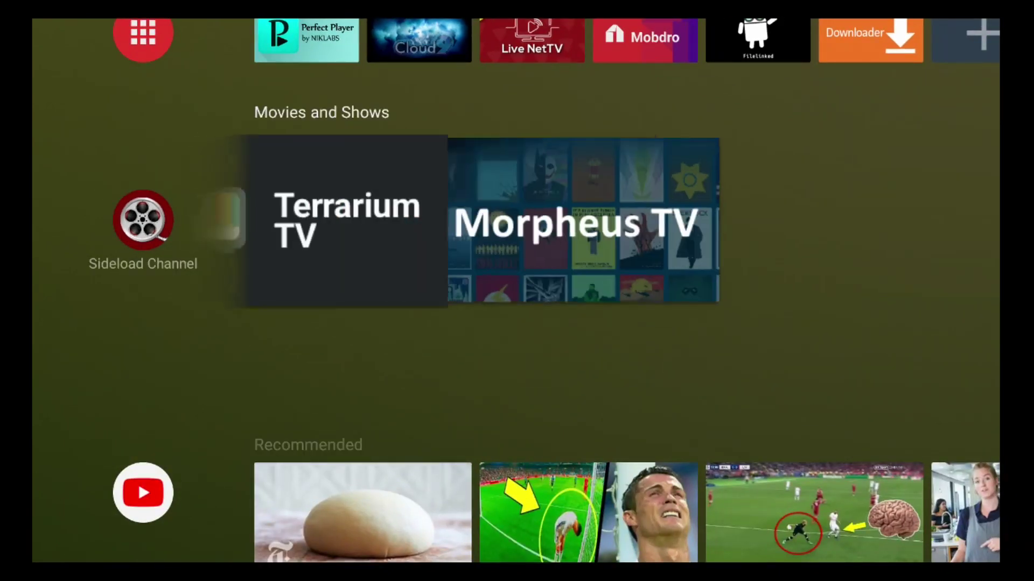
Go up to the favorite apps row and browse it from Perfect Player to Mobdro.
{"action": "key", "text": "Up"}
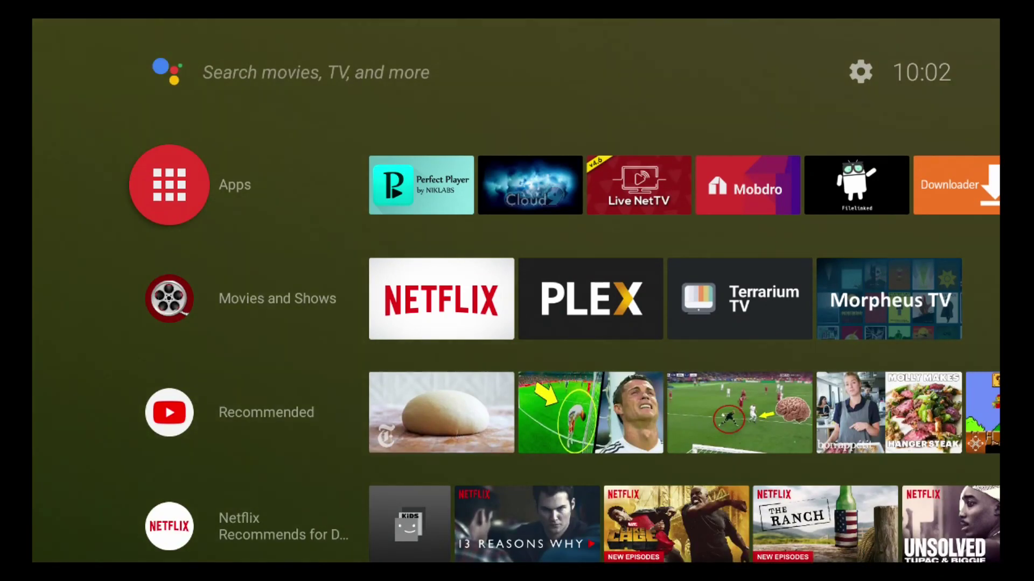
{"action": "key", "text": "Right"}
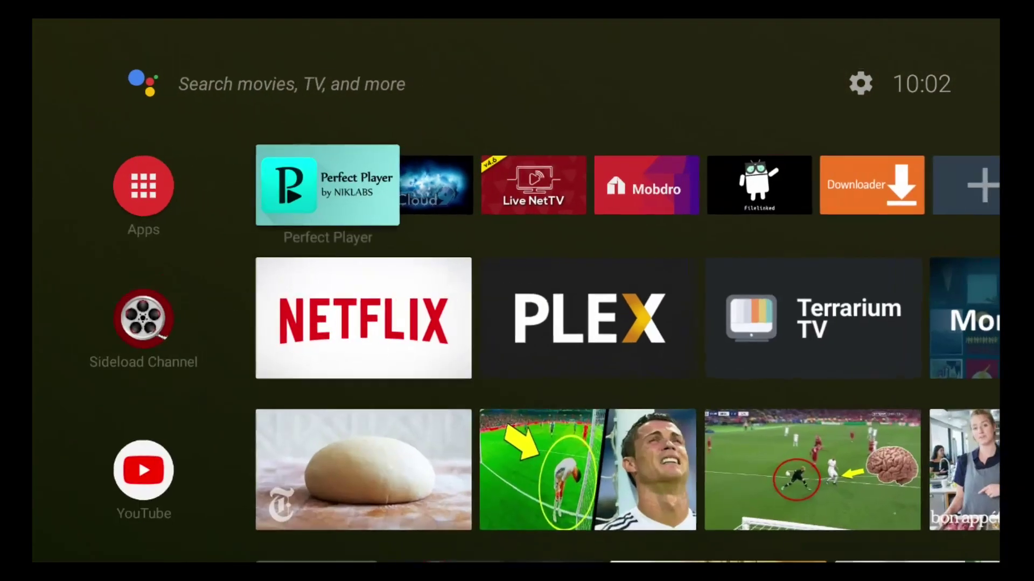
{"action": "key", "text": "Right"}
{"action": "key", "text": "Right"}
{"action": "key", "text": "Right"}
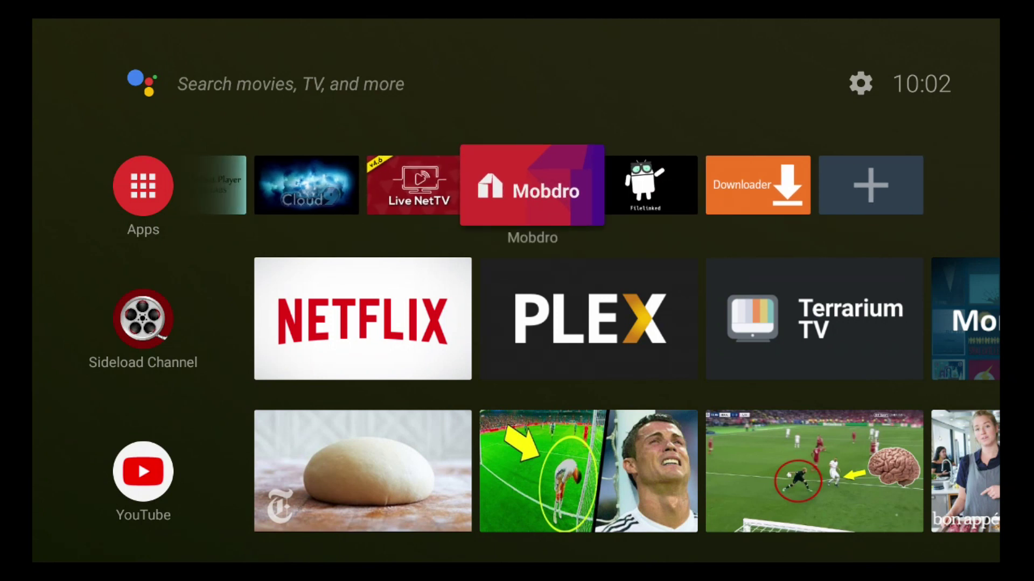
Open YouTube through a voice search and return to the favorite apps row on the home screen.
{"action": "key", "text": "XF86Search"}
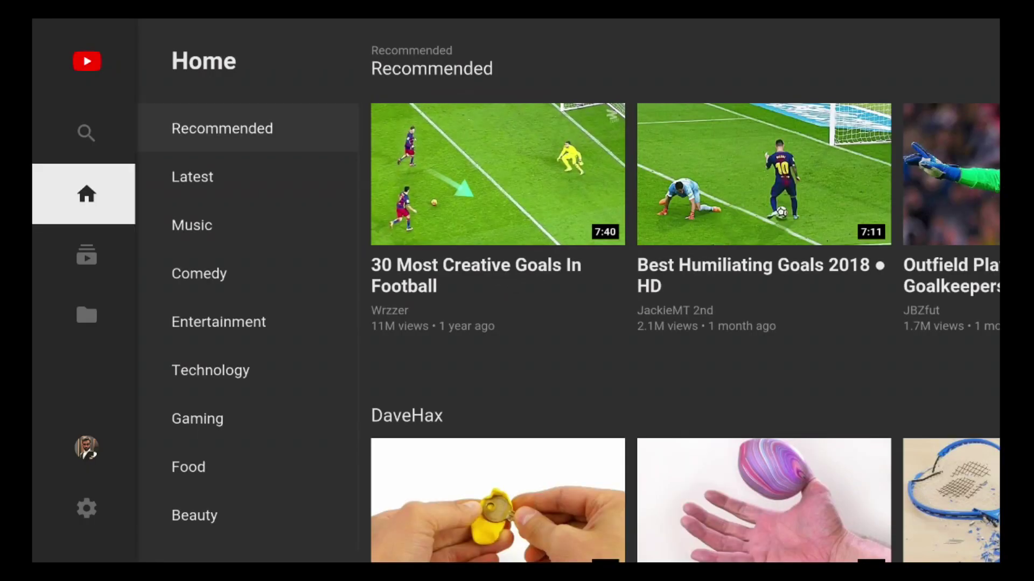
{"action": "key", "text": "Escape"}
{"action": "key", "text": "Left"}
{"action": "key", "text": "Left"}
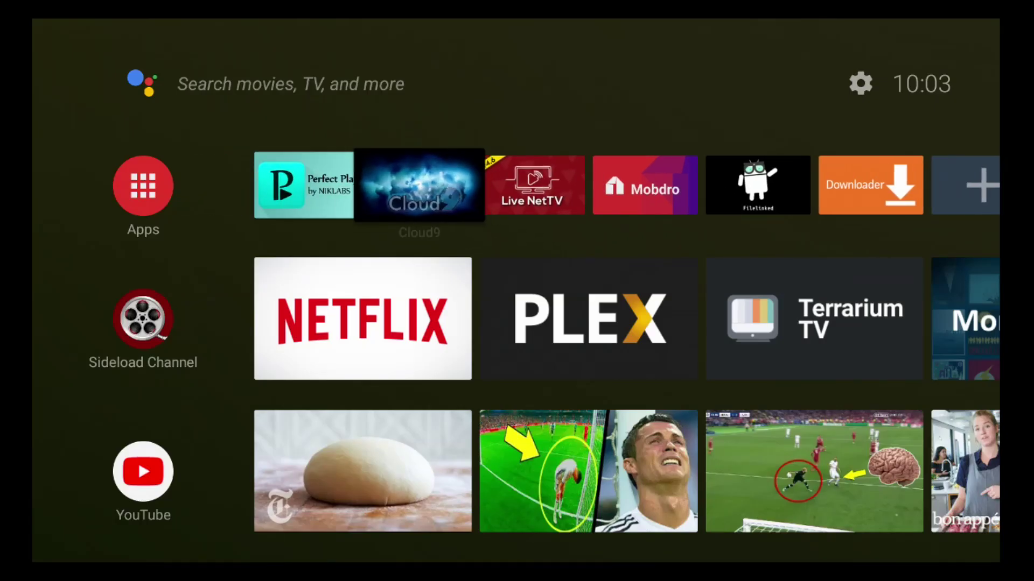
Open the device Settings from the home screen.
{"action": "key", "text": "Right"}
{"action": "key", "text": "Right"}
{"action": "key", "text": "Right"}
{"action": "key", "text": "Up"}
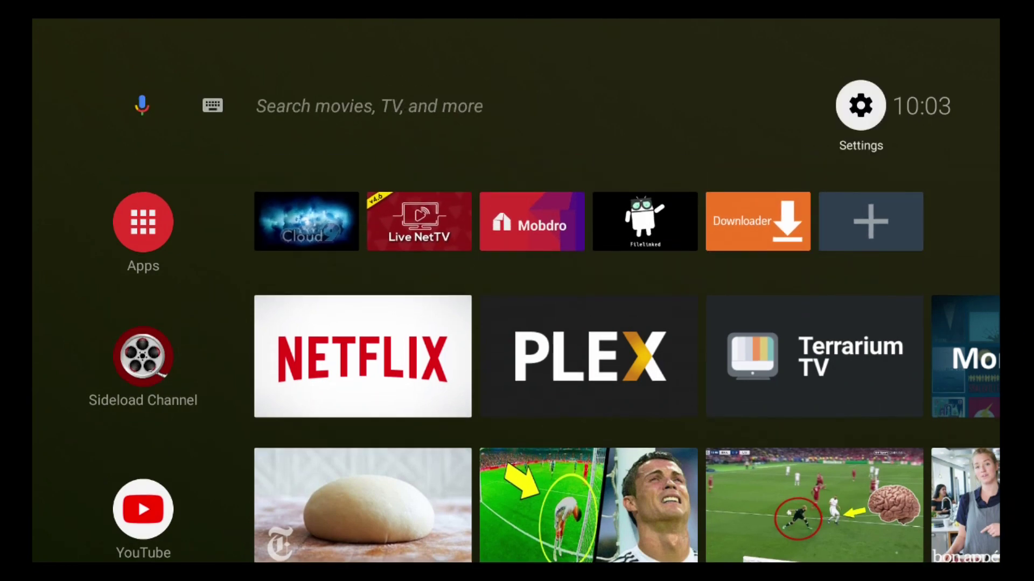
{"action": "key", "text": "Return"}
Look through the Device settings and open the Home screen preferences.
{"action": "key", "text": "Down"}
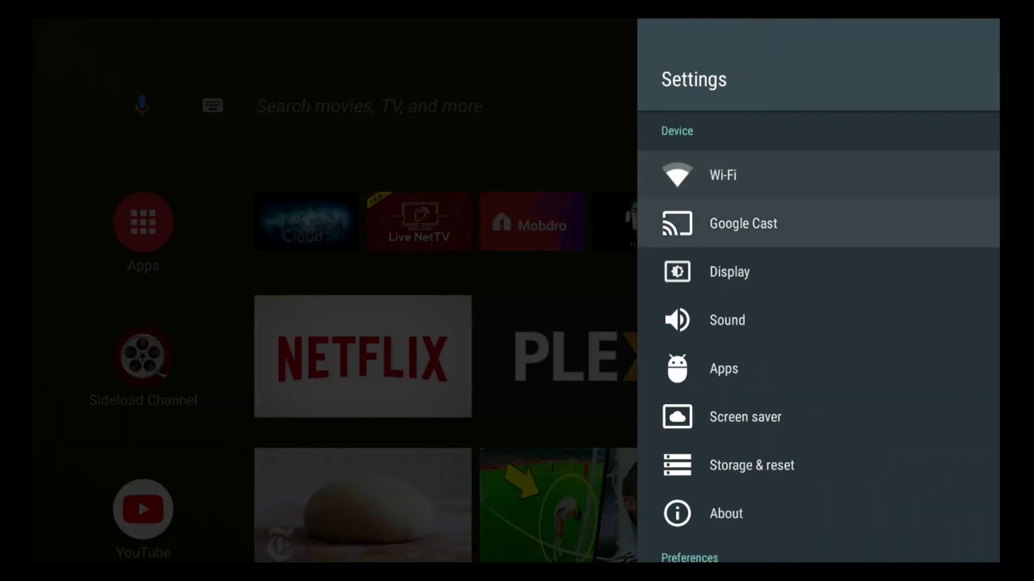
{"action": "key", "text": "Down"}
{"action": "key", "text": "Down"}
{"action": "key", "text": "Down"}
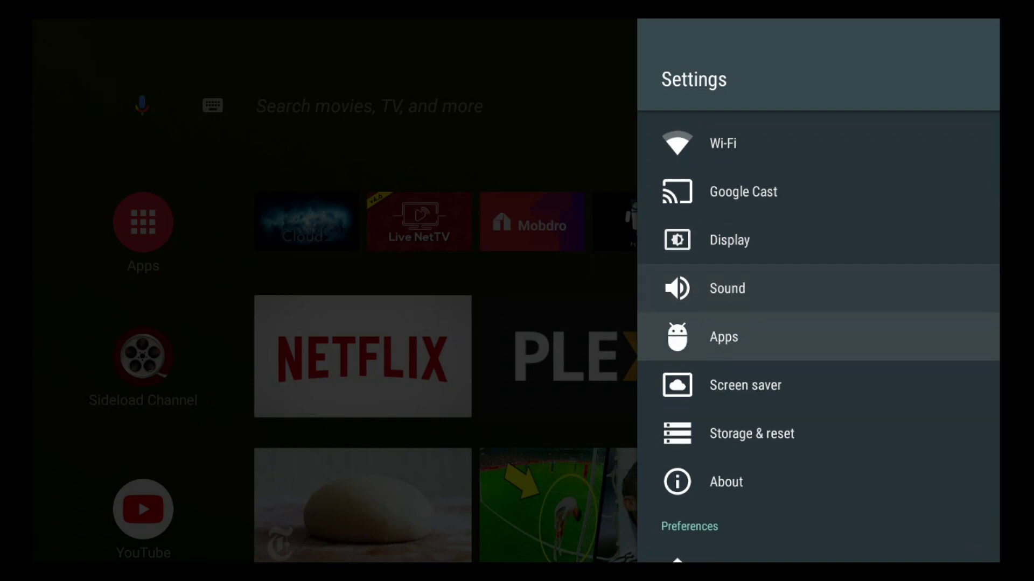
{"action": "key", "text": "Down"}
{"action": "key", "text": "Down"}
{"action": "key", "text": "Down"}
{"action": "key", "text": "Down"}
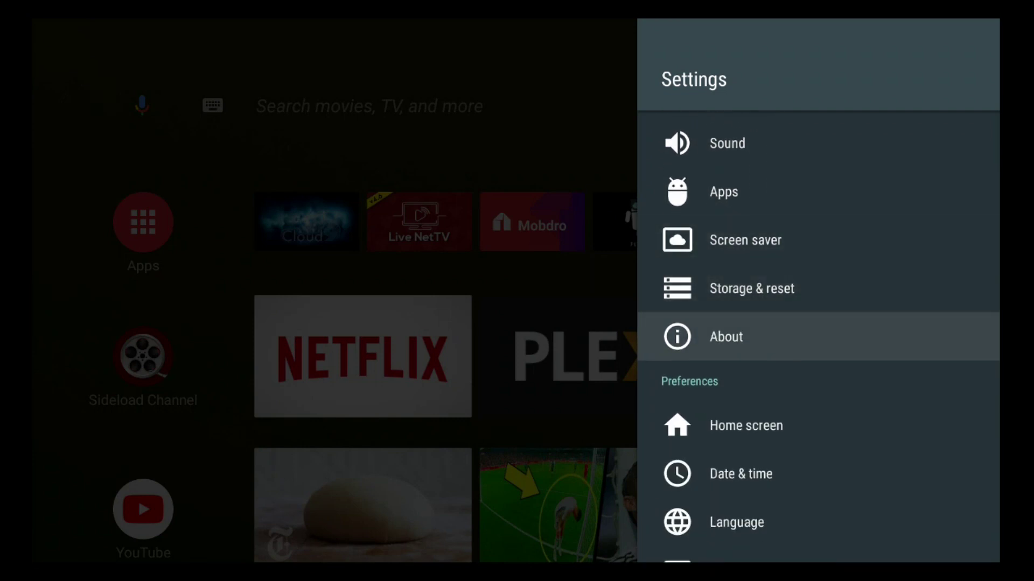
{"action": "key", "text": "Return"}
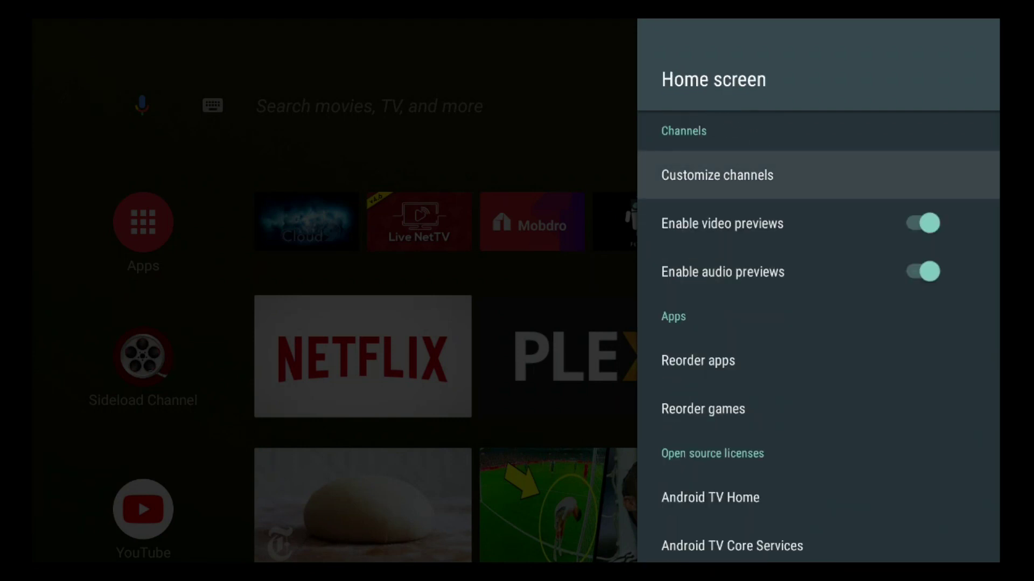
Open Customize channels, review the channel sources from Play Next down to YouTube, and go back to the Home screen preferences.
{"action": "key", "text": "Return"}
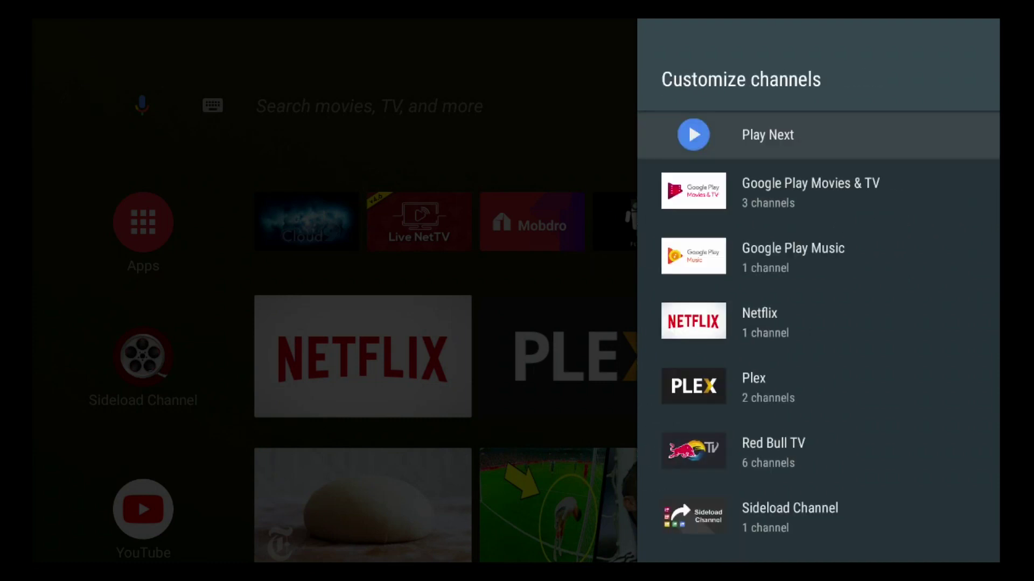
{"action": "key", "text": "Down"}
{"action": "key", "text": "Down"}
{"action": "key", "text": "Down"}
{"action": "key", "text": "Down"}
{"action": "key", "text": "Down"}
{"action": "key", "text": "Down"}
{"action": "key", "text": "Down"}
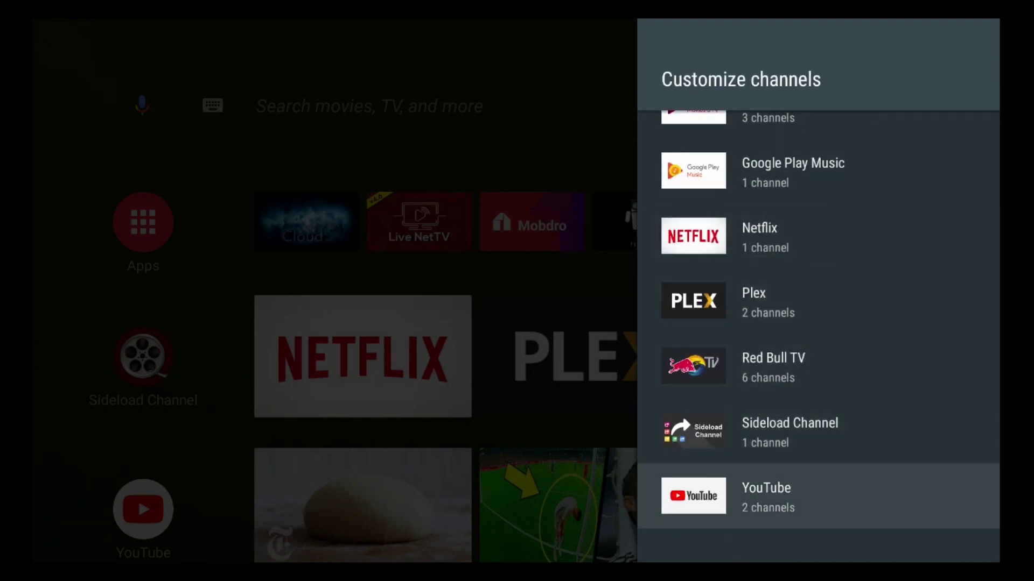
{"action": "key", "text": "Escape"}
Look over the video and audio preview options and open Reorder apps.
{"action": "key", "text": "Down"}
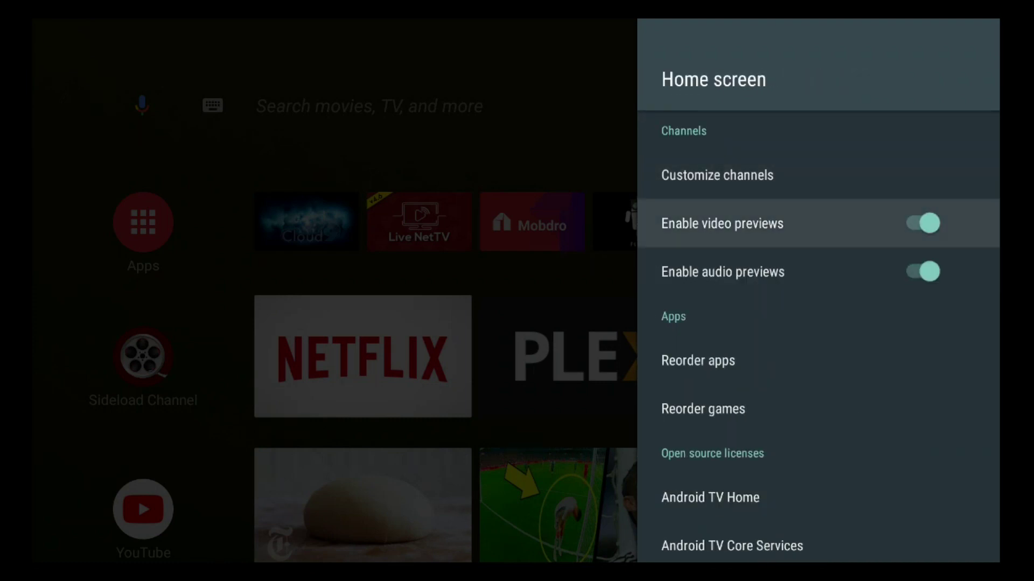
{"action": "key", "text": "Down"}
{"action": "key", "text": "Down"}
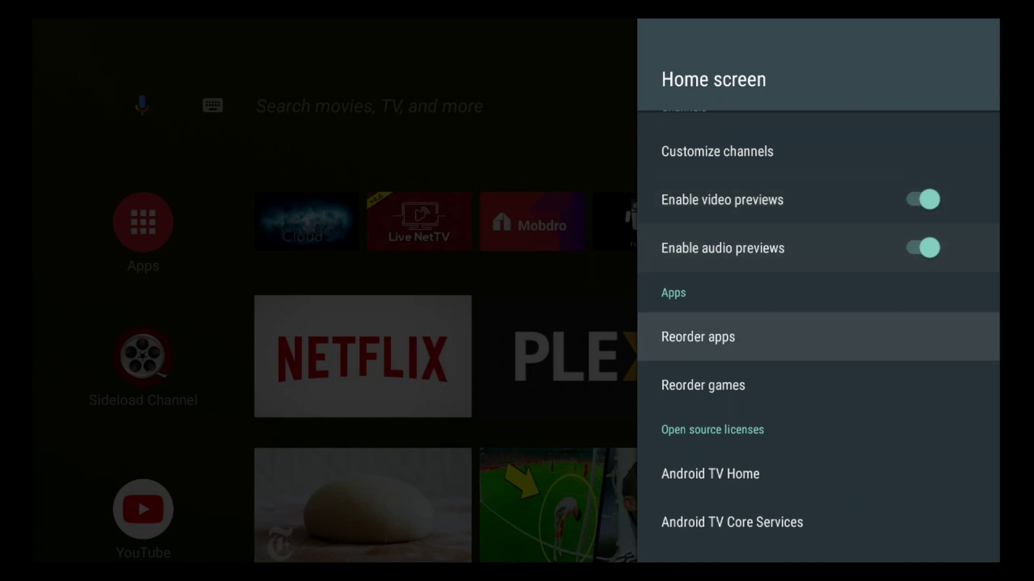
{"action": "key", "text": "Return"}
Pick up Netflix, move it down the app list and back to the first position, and leave Reorder apps.
{"action": "key", "text": "Return"}
{"action": "key", "text": "Down"}
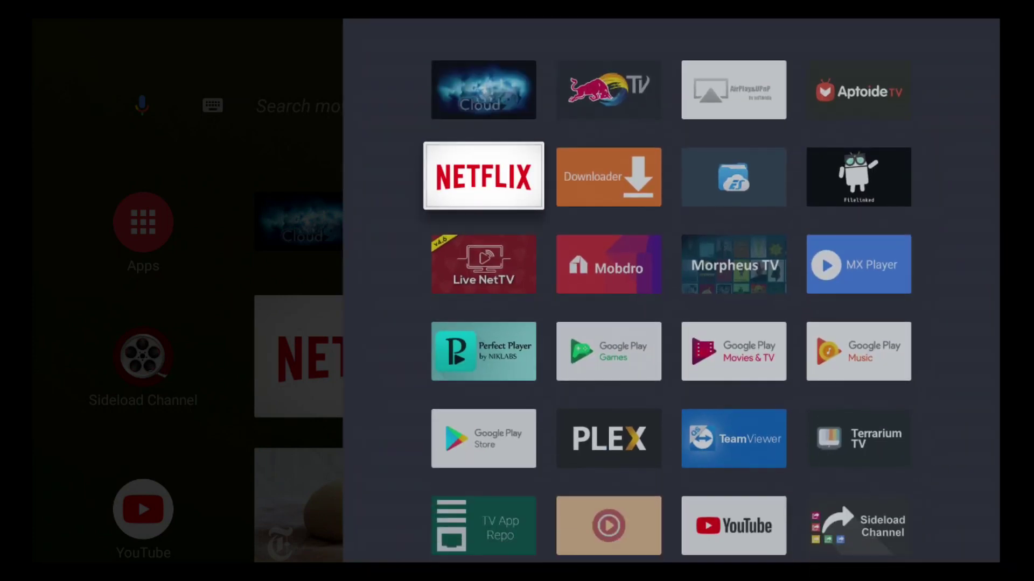
{"action": "key", "text": "Down"}
{"action": "key", "text": "Down"}
{"action": "key", "text": "Up"}
{"action": "key", "text": "Up"}
{"action": "key", "text": "Up"}
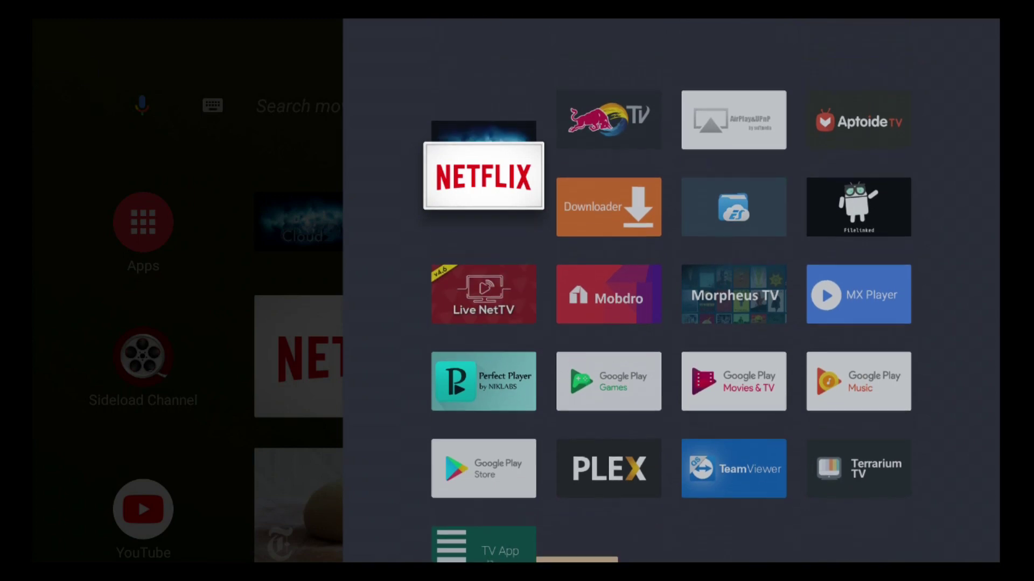
{"action": "key", "text": "Return"}
{"action": "key", "text": "Down"}
{"action": "key", "text": "Down"}
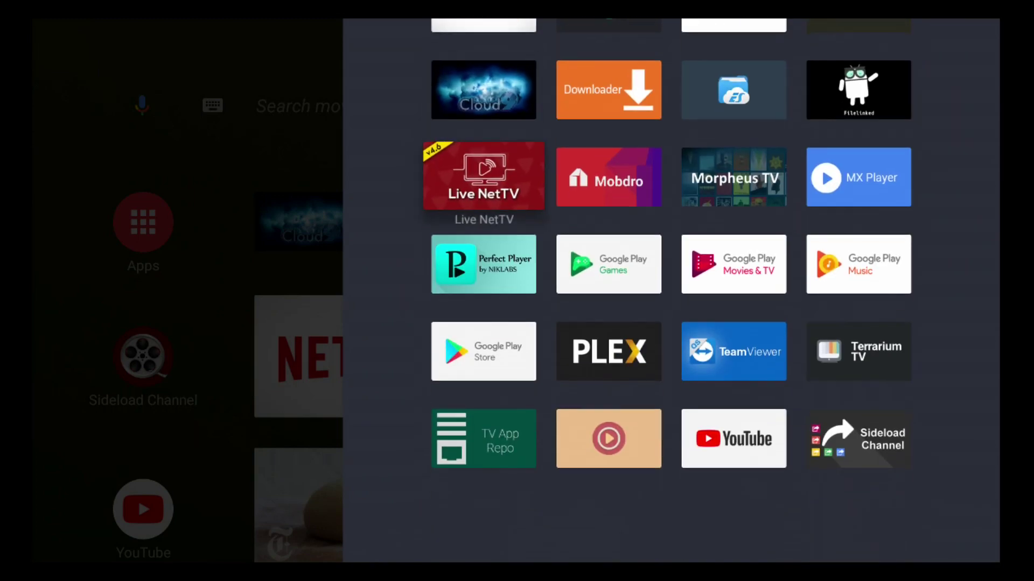
{"action": "key", "text": "Escape"}
Open Reorder games and go back to the main Settings list.
{"action": "key", "text": "Down"}
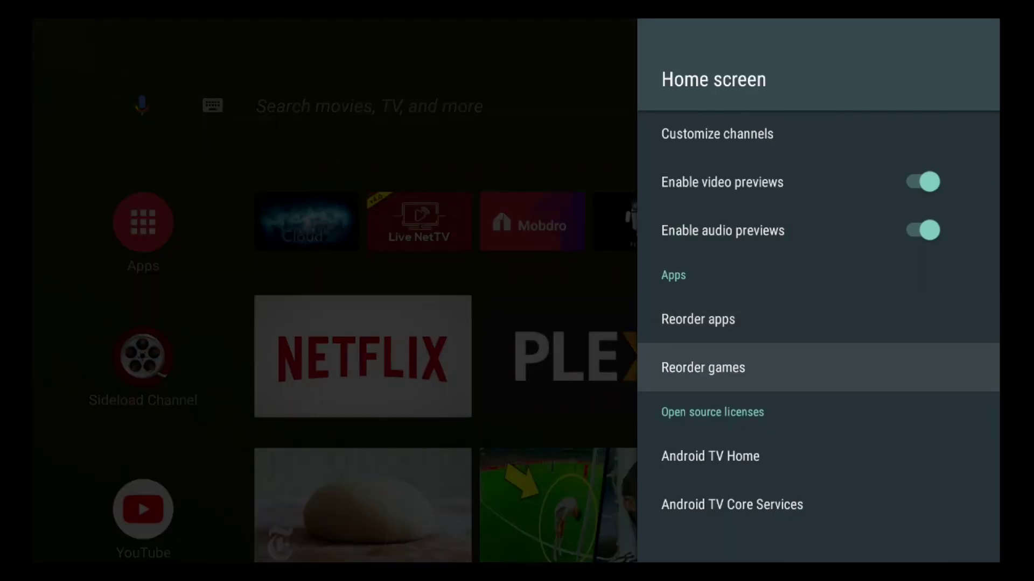
{"action": "key", "text": "Return"}
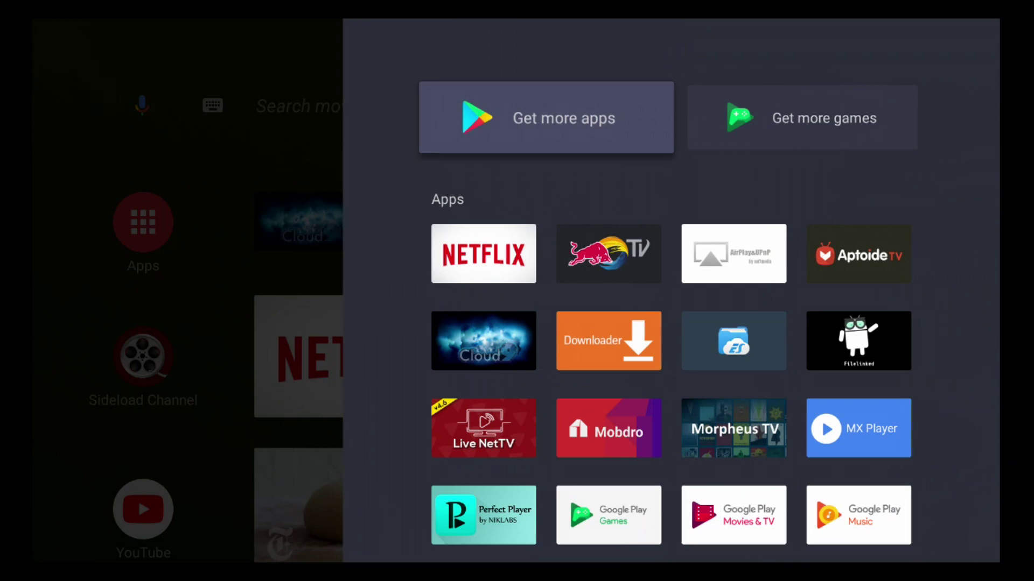
{"action": "key", "text": "Escape"}
{"action": "key", "text": "Escape"}
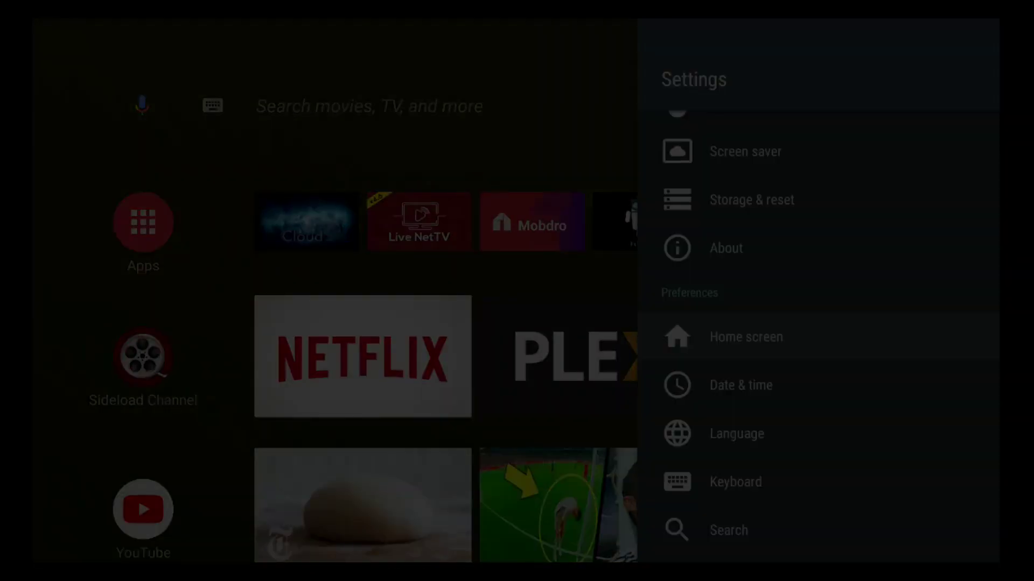
Review the settings list from Date & time down to Location in the Personal section.
{"action": "key", "text": "Down"}
{"action": "key", "text": "Down"}
{"action": "key", "text": "Down"}
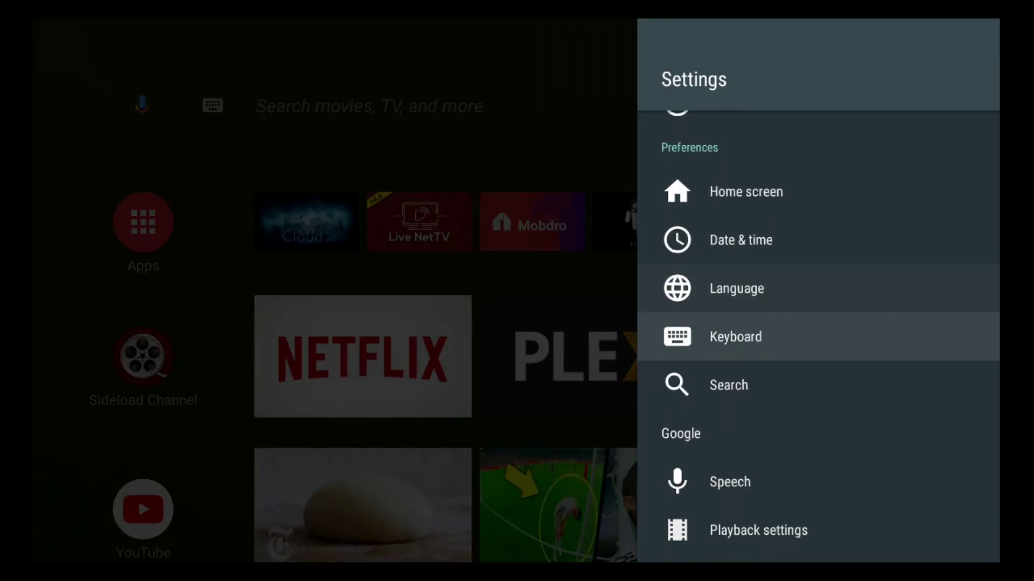
{"action": "key", "text": "Down"}
{"action": "key", "text": "Down"}
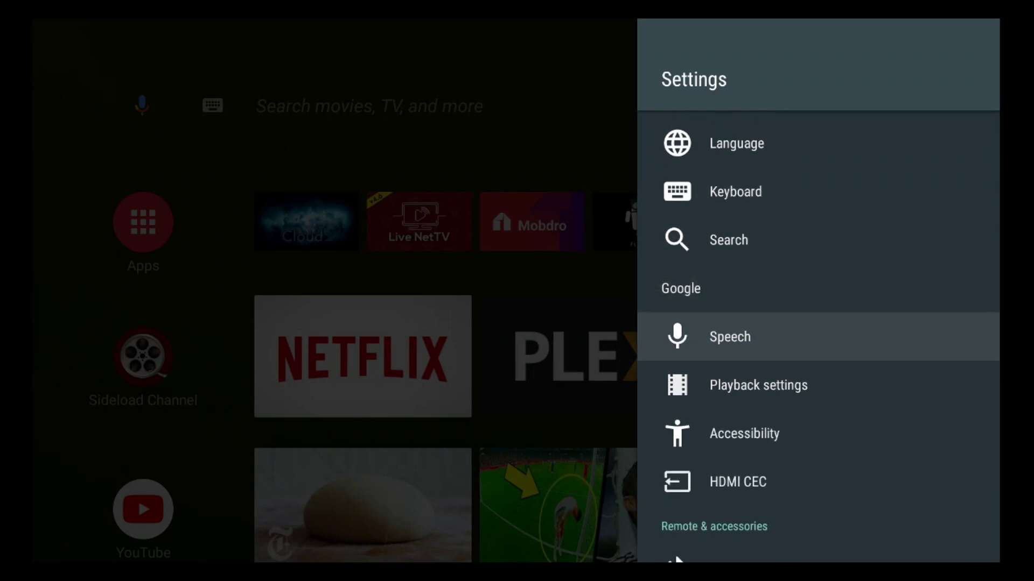
{"action": "key", "text": "Up"}
{"action": "key", "text": "Down"}
{"action": "key", "text": "Down"}
{"action": "key", "text": "Down"}
{"action": "key", "text": "Down"}
{"action": "key", "text": "Down"}
{"action": "key", "text": "Down"}
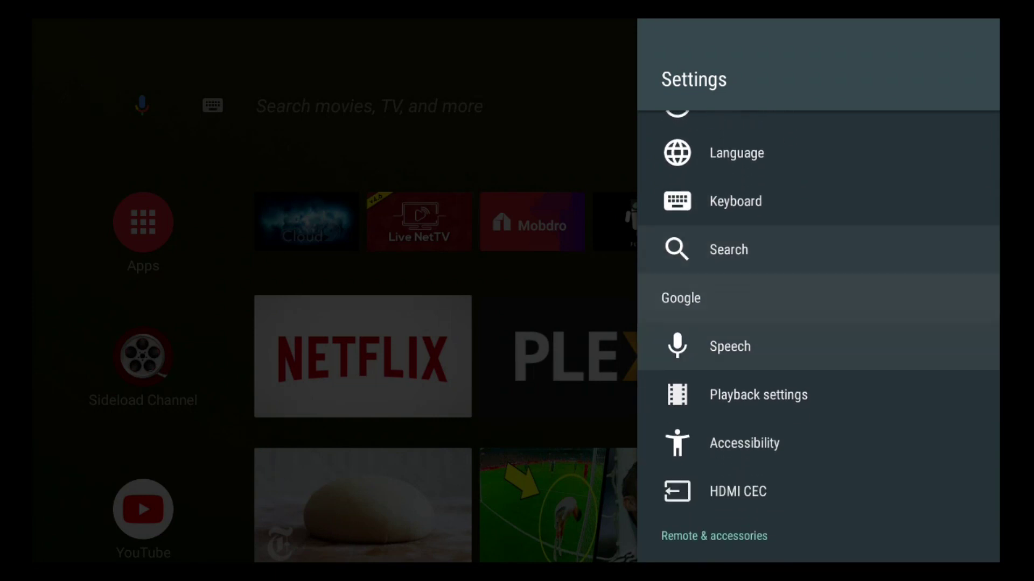
{"action": "key", "text": "Down"}
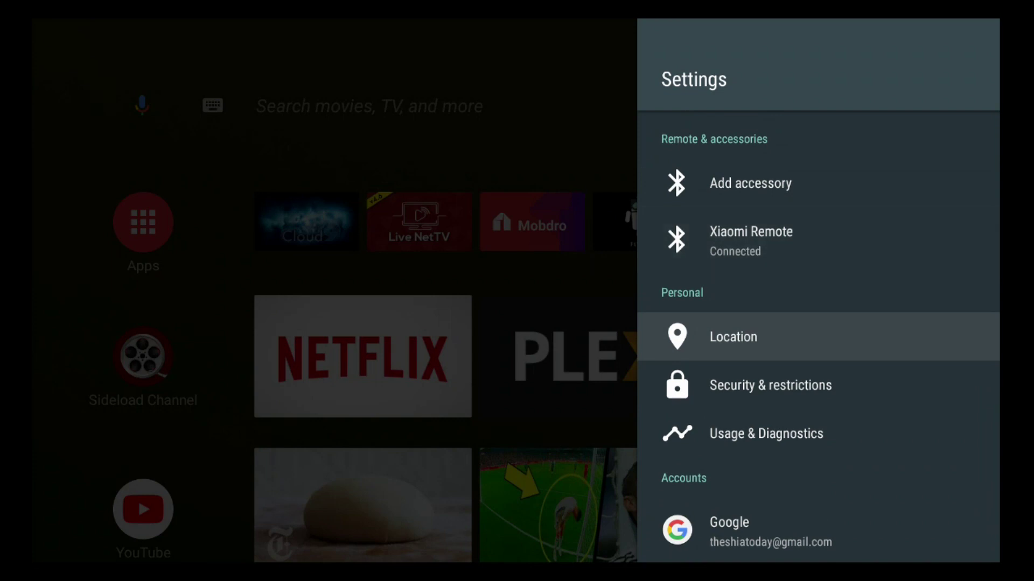
Go back up the settings list from Location and close Settings, returning to Add app to favorites on the home screen.
{"action": "key", "text": "Up"}
{"action": "key", "text": "Up"}
{"action": "key", "text": "Up"}
{"action": "key", "text": "Up"}
{"action": "key", "text": "Up"}
{"action": "key", "text": "Up"}
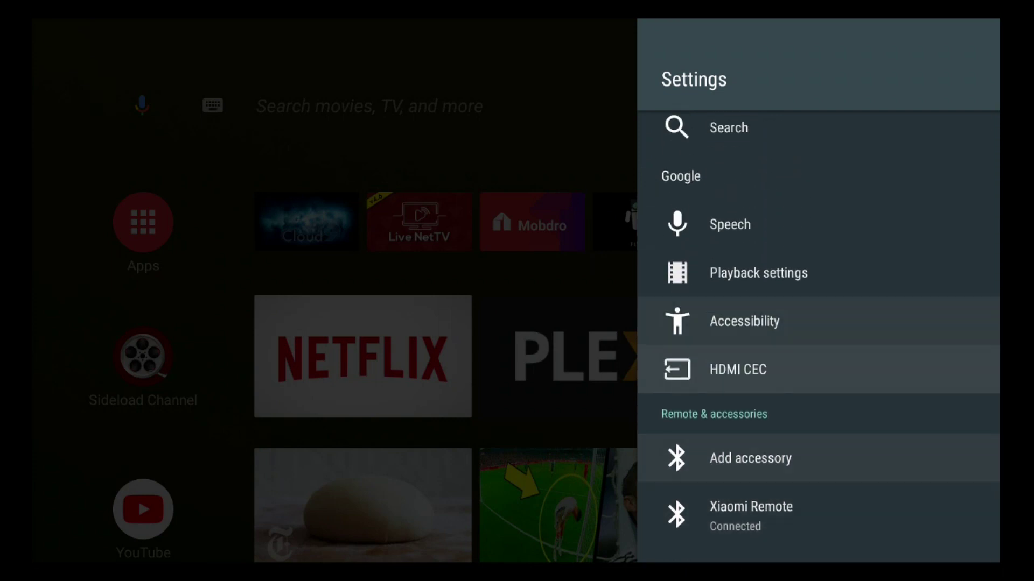
{"action": "key", "text": "Escape"}
{"action": "key", "text": "Down"}
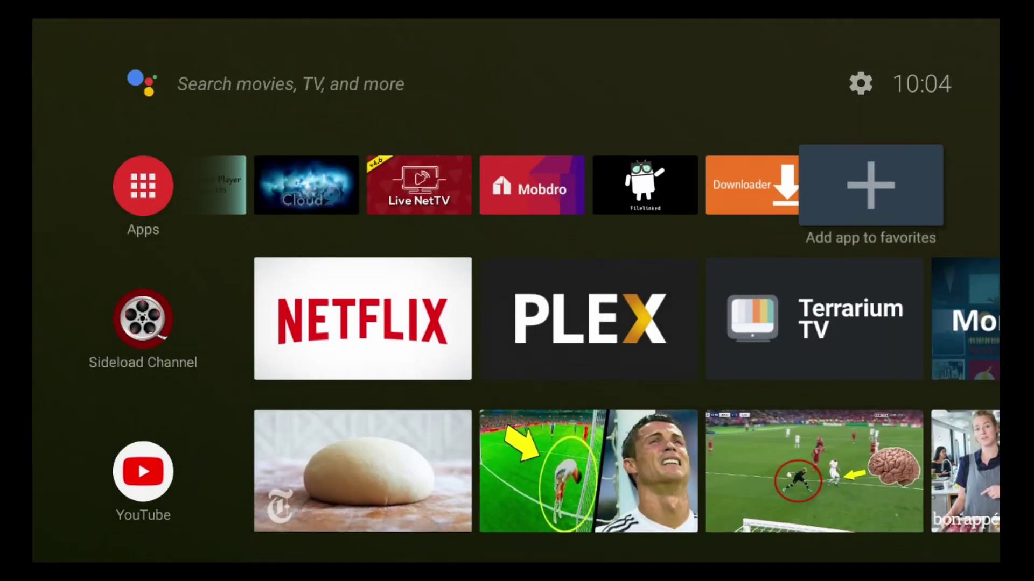
Move back through the favorite apps row to the Apps icon.
{"action": "key", "text": "Up"}
{"action": "key", "text": "Down"}
{"action": "key", "text": "Left"}
{"action": "key", "text": "Left"}
{"action": "key", "text": "Left"}
{"action": "key", "text": "Left"}
{"action": "key", "text": "Left"}
{"action": "key", "text": "Left"}
{"action": "key", "text": "Left"}
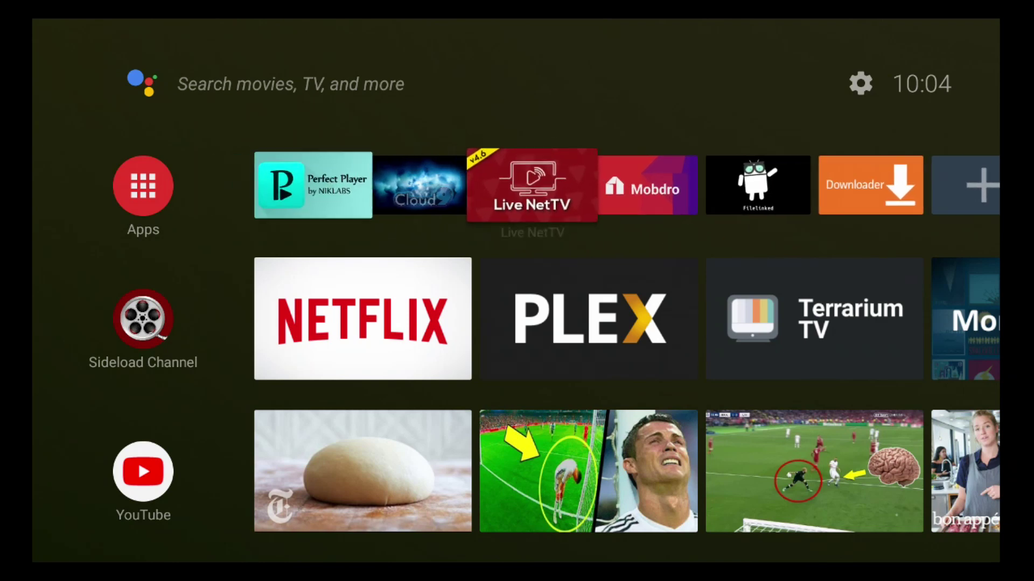
Open the full Apps list and browse down to YouTube in its last row.
{"action": "key", "text": "Return"}
{"action": "key", "text": "Down"}
{"action": "key", "text": "Right"}
{"action": "key", "text": "Down"}
{"action": "key", "text": "Right"}
{"action": "key", "text": "Down"}
{"action": "key", "text": "Down"}
{"action": "key", "text": "Down"}
{"action": "key", "text": "Down"}
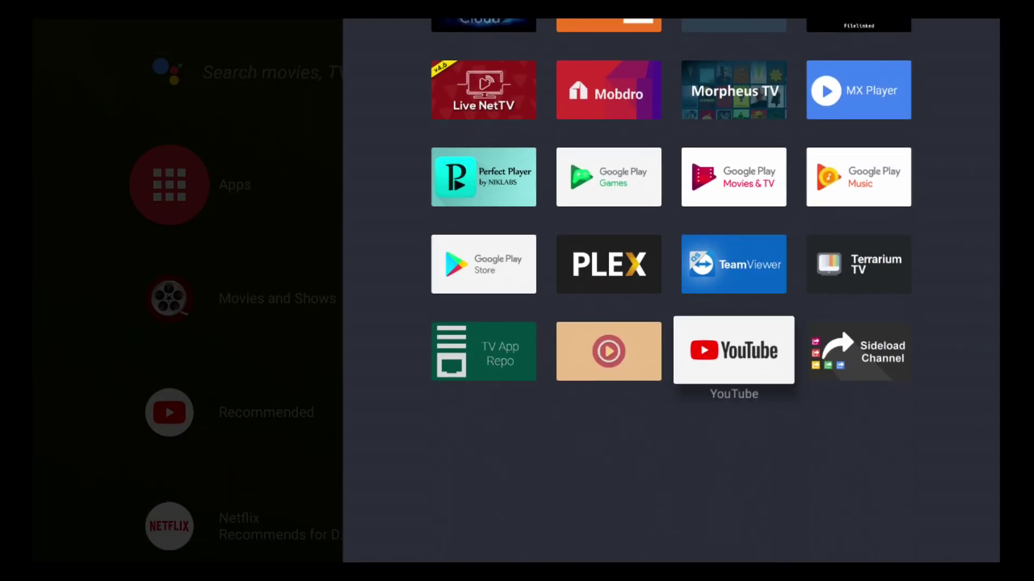
View Sideload Channel at the end of the Apps list and browse back up to Netflix.
{"action": "key", "text": "Right"}
{"action": "key", "text": "Left"}
{"action": "key", "text": "Left"}
{"action": "key", "text": "Left"}
{"action": "key", "text": "Up"}
{"action": "key", "text": "Up"}
{"action": "key", "text": "Up"}
{"action": "key", "text": "Up"}
{"action": "key", "text": "Up"}
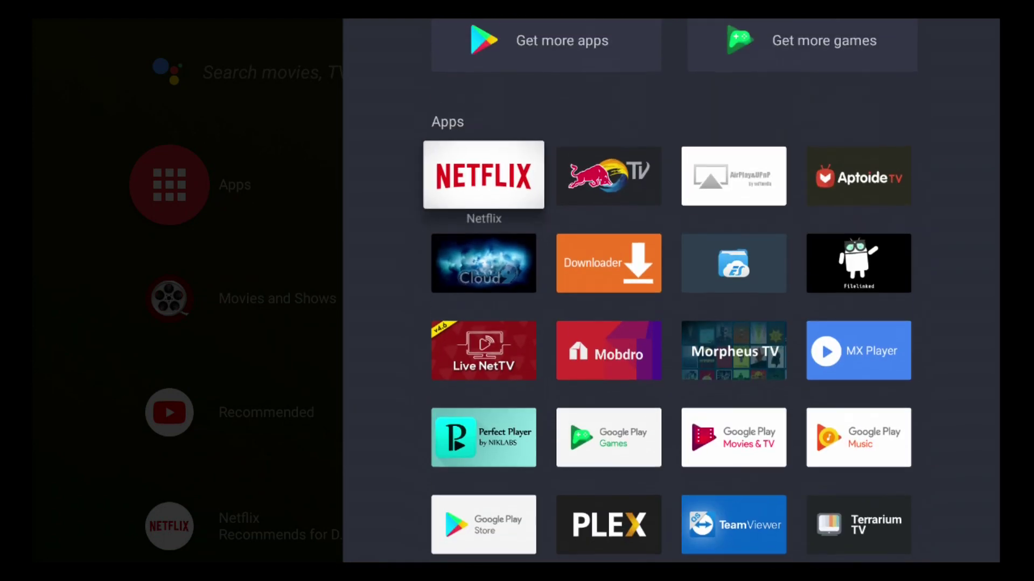
Look over the Get more apps option and the first rows of the Apps list, ending on the row with Red Bull TV.
{"action": "key", "text": "Up"}
{"action": "key", "text": "Down"}
{"action": "key", "text": "Down"}
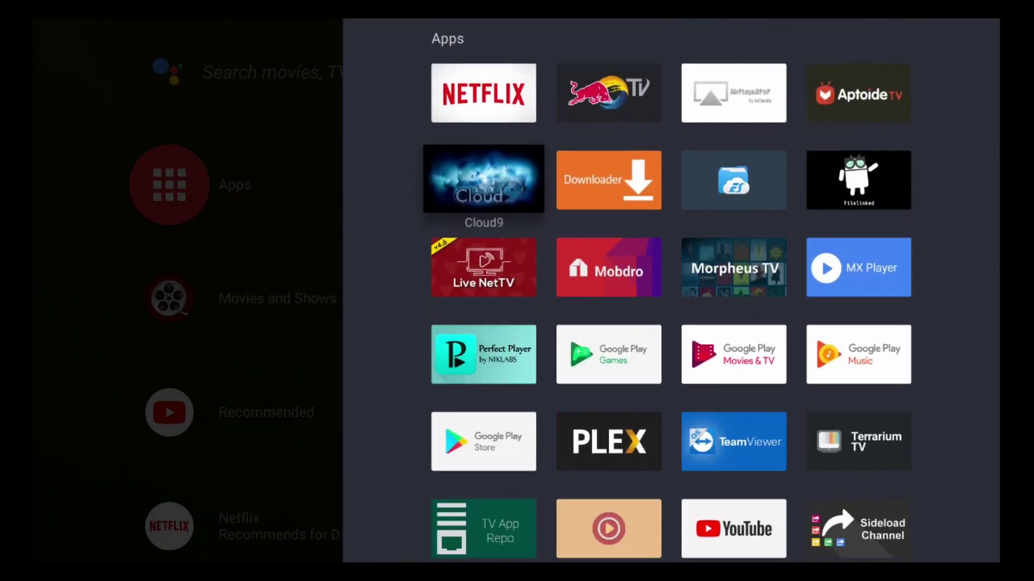
{"action": "key", "text": "Up"}
{"action": "key", "text": "Up"}
{"action": "key", "text": "Down"}
{"action": "key", "text": "Right"}
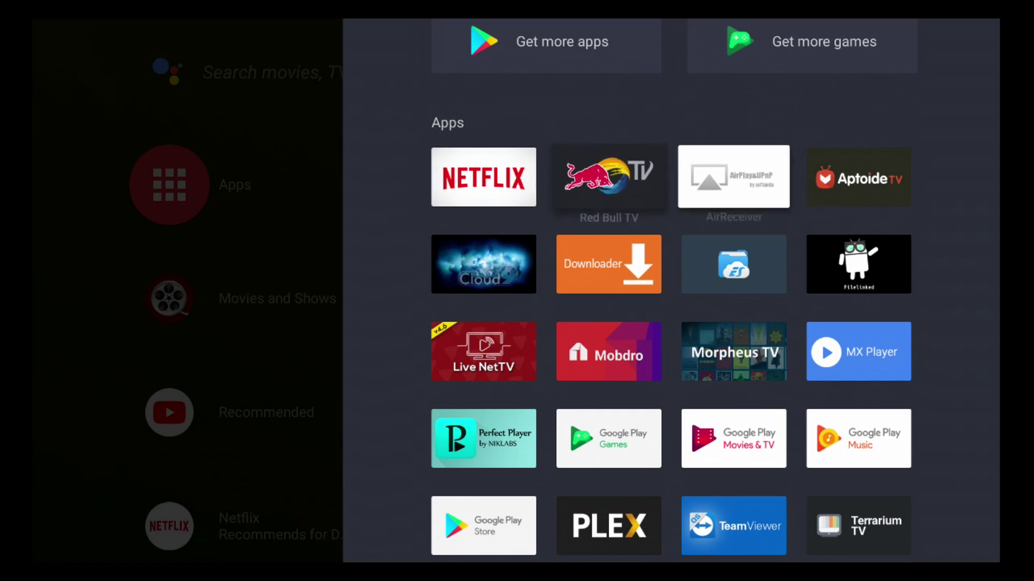
Look over the first row of the Apps list up to AirReceiver and return to Netflix.
{"action": "key", "text": "Right"}
{"action": "key", "text": "Right"}
{"action": "key", "text": "Left"}
{"action": "key", "text": "Left"}
{"action": "key", "text": "Left"}
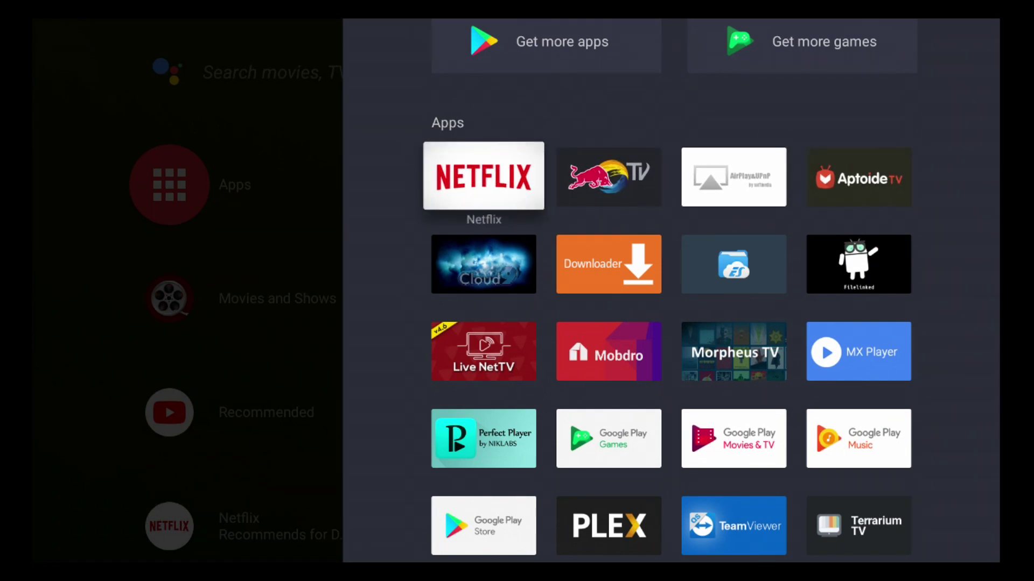
Look over the Get more apps and Get more games options and open the Google Play store.
{"action": "key", "text": "Up"}
{"action": "key", "text": "Right"}
{"action": "key", "text": "Down"}
{"action": "key", "text": "Left"}
{"action": "key", "text": "Left"}
{"action": "key", "text": "Up"}
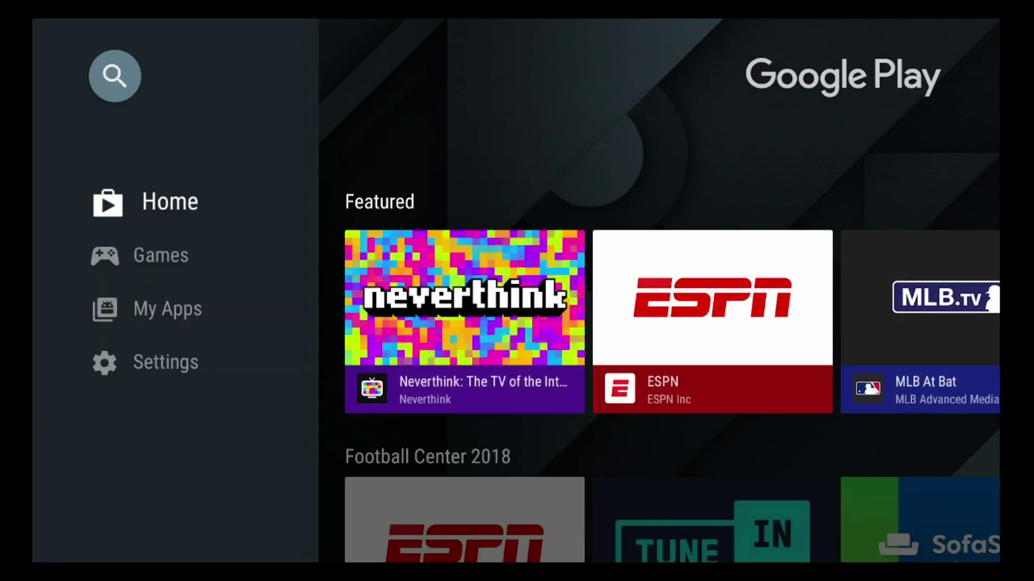
Show the store's Games section and browse its Featured Games row to Subdivision Infinity.
{"action": "key", "text": "Down"}
{"action": "key", "text": "Right"}
{"action": "key", "text": "Right"}
{"action": "key", "text": "Right"}
{"action": "key", "text": "Right"}
{"action": "key", "text": "Right"}
{"action": "key", "text": "Right"}
{"action": "key", "text": "Right"}
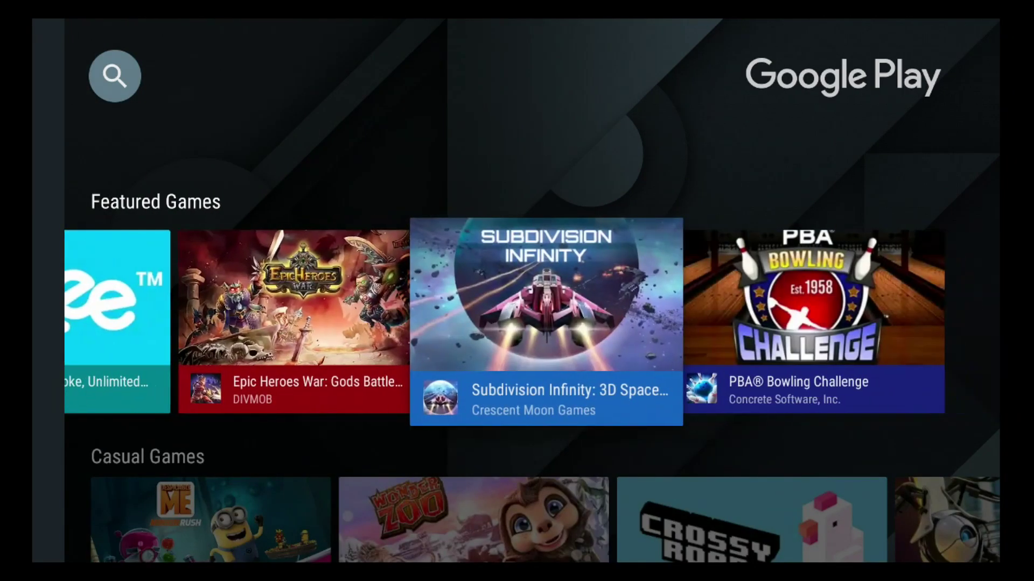
Leave the Featured Games row, view the Play Games welcome screen and return to the home screen.
{"action": "key", "text": "Left"}
{"action": "key", "text": "Left"}
{"action": "key", "text": "Left"}
{"action": "key", "text": "Left"}
{"action": "key", "text": "Left"}
{"action": "key", "text": "Left"}
{"action": "key", "text": "Left"}
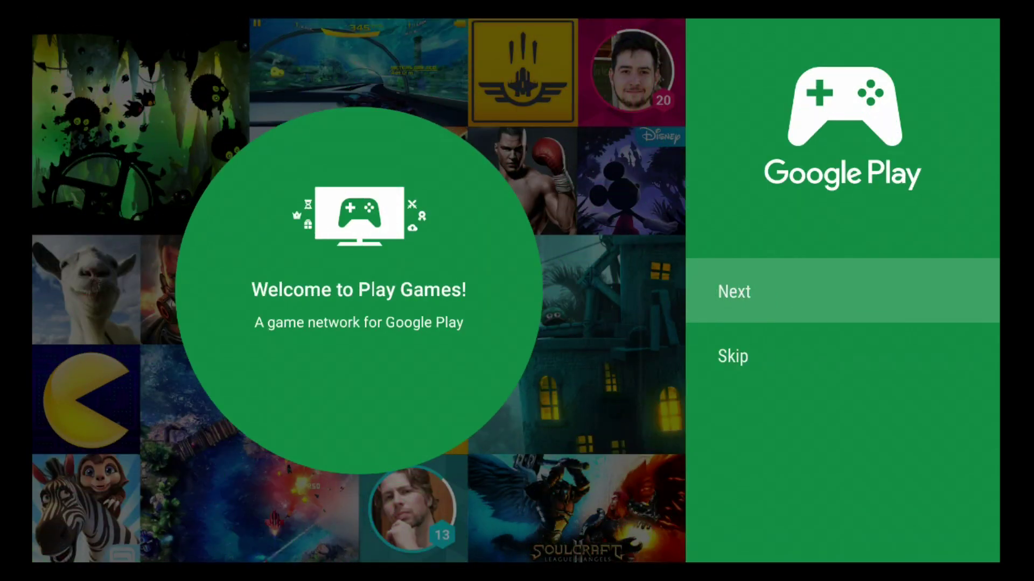
{"action": "key", "text": "Escape"}
{"action": "key", "text": "Escape"}
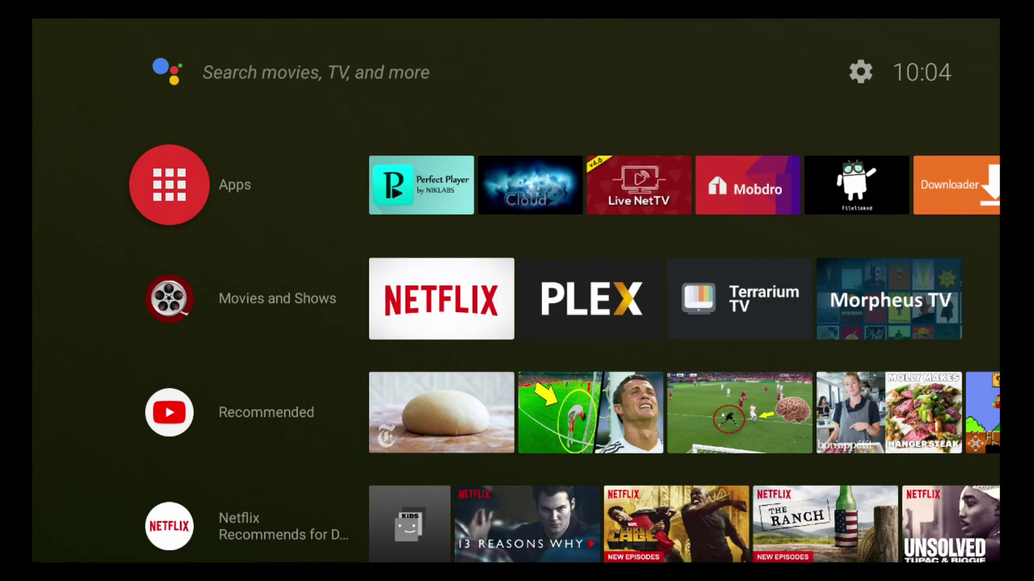
Go down to the YouTube Recommended channel and browse its videos to the end of the row.
{"action": "key", "text": "Down"}
{"action": "key", "text": "Down"}
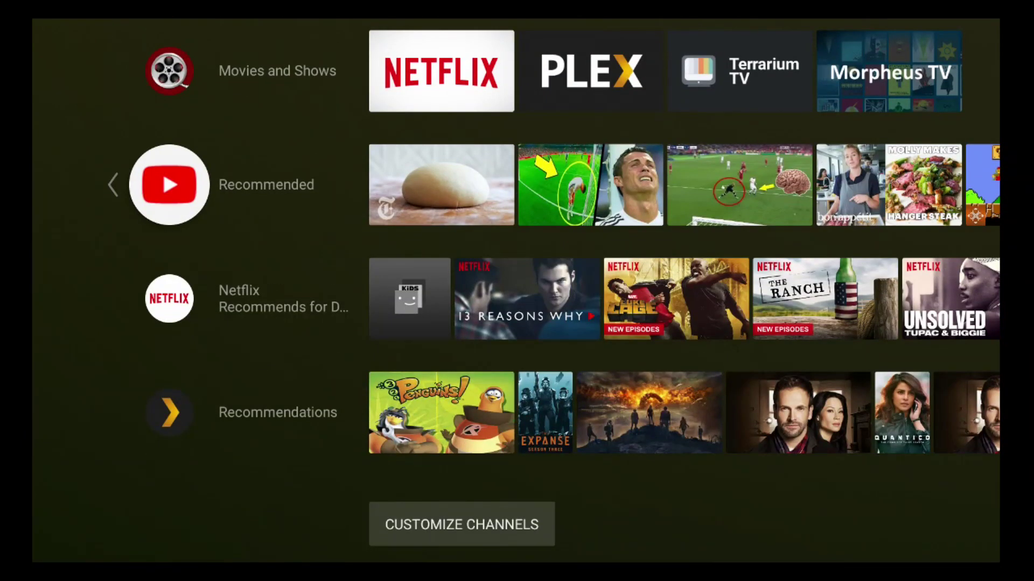
{"action": "key", "text": "Right"}
{"action": "key", "text": "Right"}
{"action": "key", "text": "Right"}
{"action": "key", "text": "Right"}
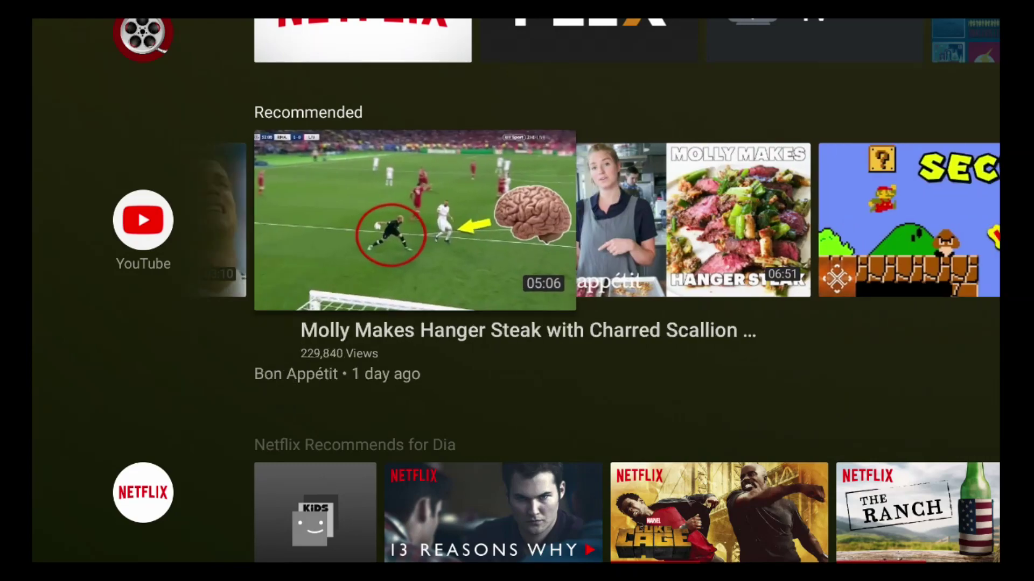
{"action": "key", "text": "Right"}
{"action": "key", "text": "Right"}
Browse the Netflix recommendations channel from Switch Profiles through its titles and stop at Unsolved.
{"action": "key", "text": "Down"}
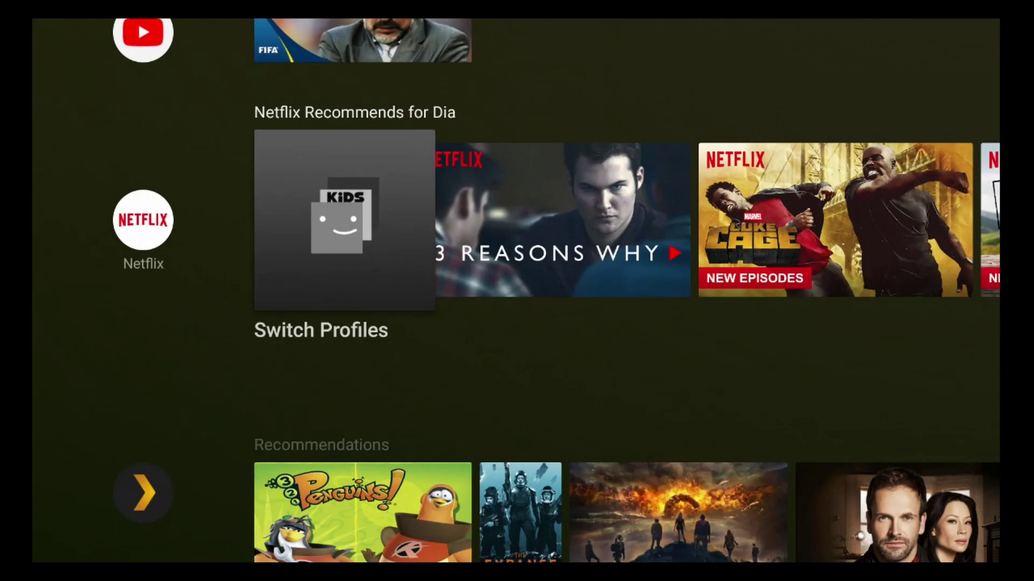
{"action": "key", "text": "Right"}
{"action": "key", "text": "Right"}
{"action": "key", "text": "Right"}
{"action": "key", "text": "Right"}
{"action": "key", "text": "Right"}
{"action": "key", "text": "Right"}
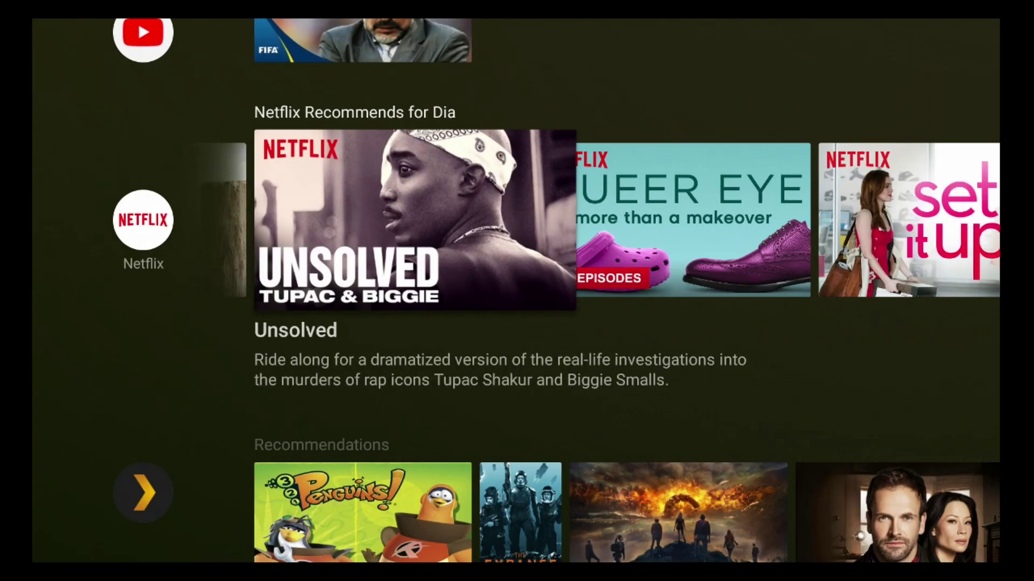
{"action": "key", "text": "Right"}
{"action": "key", "text": "Left"}
{"action": "key", "text": "Left"}
Browse the Plex Recommendations channel from 3-2-1 Penguins! to Legally Blonde 2.
{"action": "key", "text": "Down"}
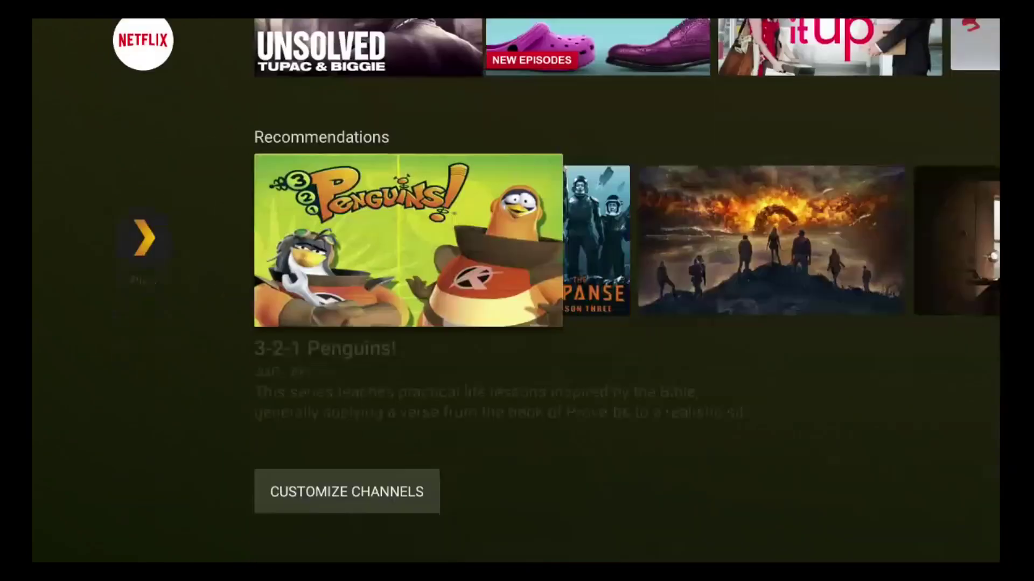
{"action": "key", "text": "Right"}
{"action": "key", "text": "Right"}
{"action": "key", "text": "Right"}
{"action": "key", "text": "Right"}
{"action": "key", "text": "Right"}
{"action": "key", "text": "Right"}
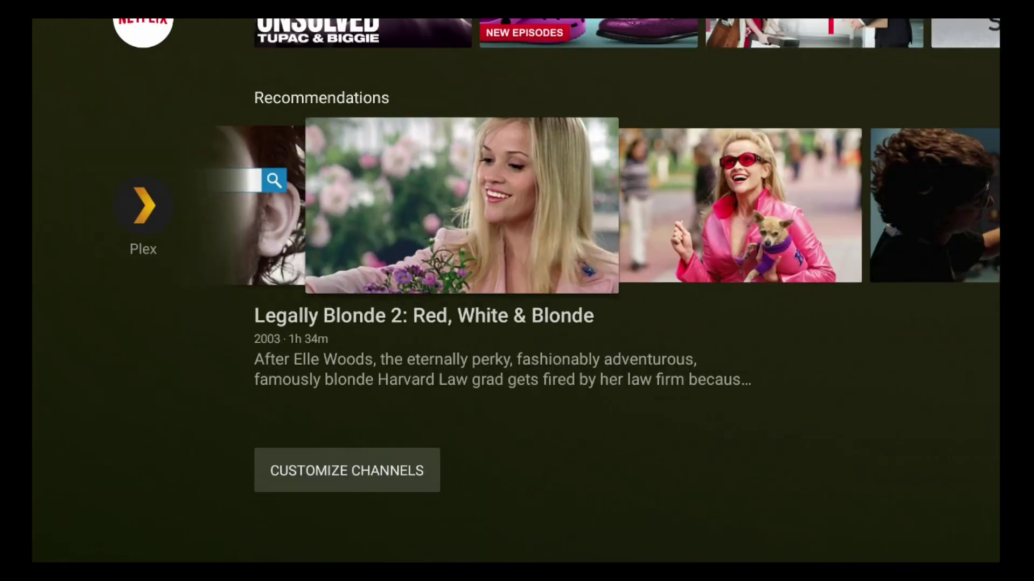
Move back through the Plex Recommendations row and return up to the YouTube Recommended row.
{"action": "key", "text": "Left"}
{"action": "key", "text": "Left"}
{"action": "key", "text": "Left"}
{"action": "key", "text": "Left"}
{"action": "key", "text": "Left"}
{"action": "key", "text": "Up"}
{"action": "key", "text": "Up"}
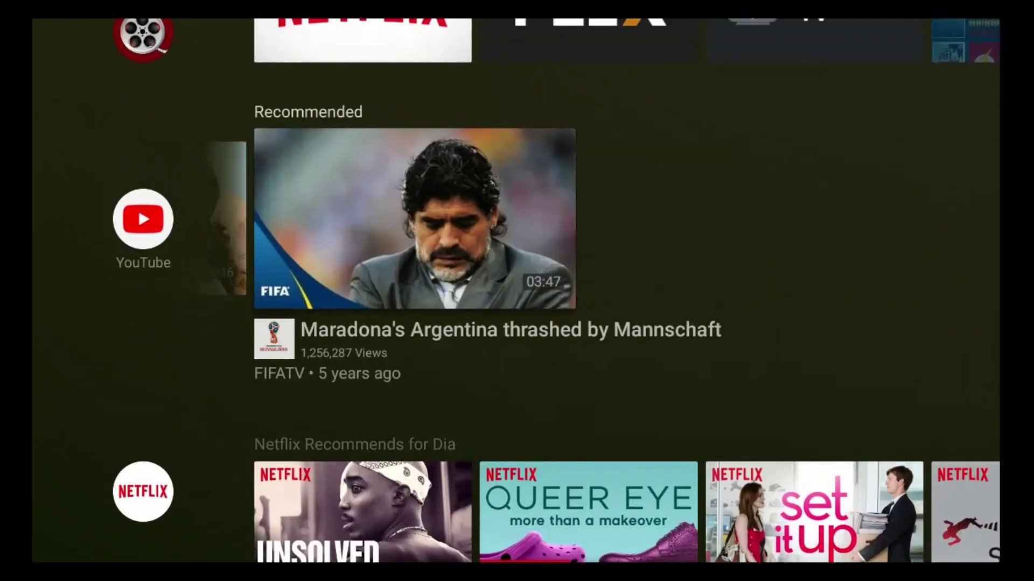
Move up to the voice search option and across to Settings.
{"action": "key", "text": "Up"}
{"action": "key", "text": "Up"}
{"action": "key", "text": "Up"}
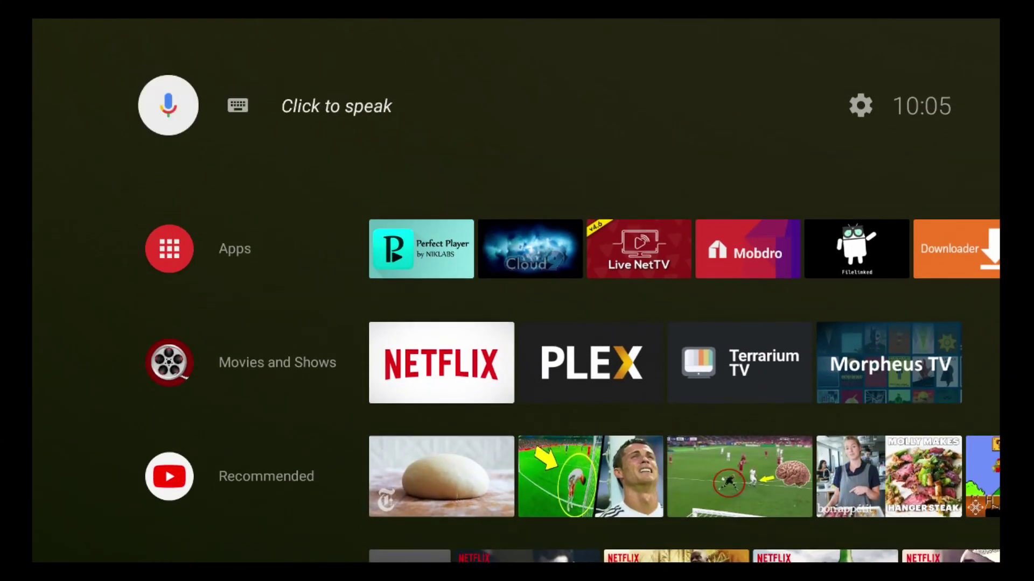
{"action": "key", "text": "Right"}
{"action": "key", "text": "Right"}
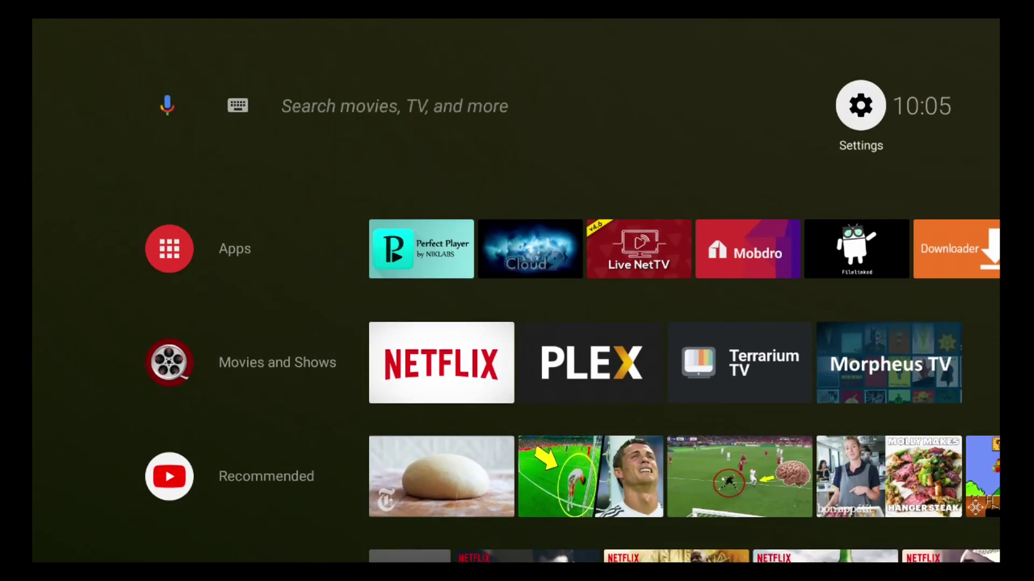
Browse the favorite apps row from its first apps to the add-app tile at its end.
{"action": "key", "text": "Down"}
{"action": "key", "text": "Right"}
{"action": "key", "text": "Right"}
{"action": "key", "text": "Right"}
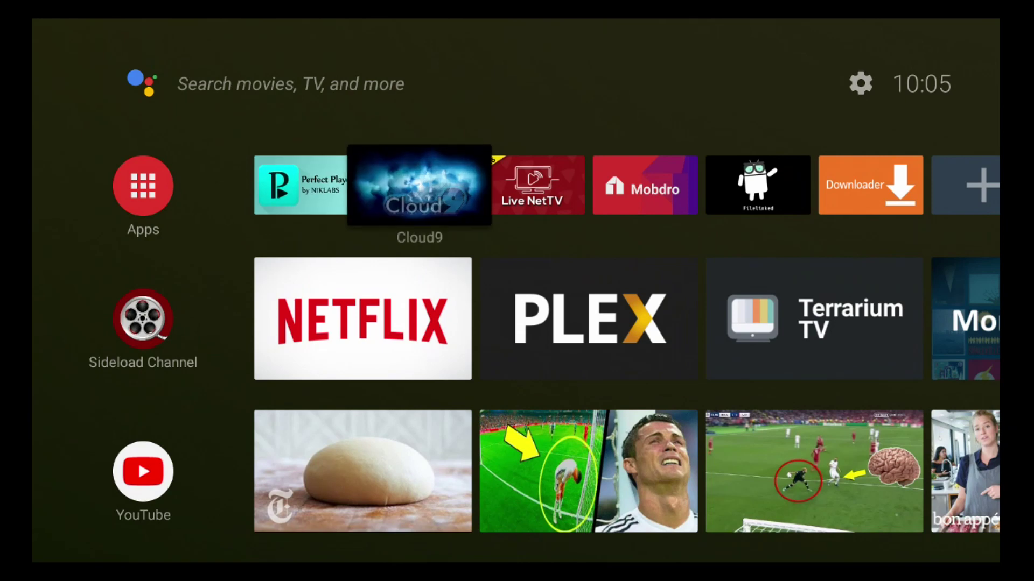
{"action": "key", "text": "Right"}
{"action": "key", "text": "Right"}
{"action": "key", "text": "Right"}
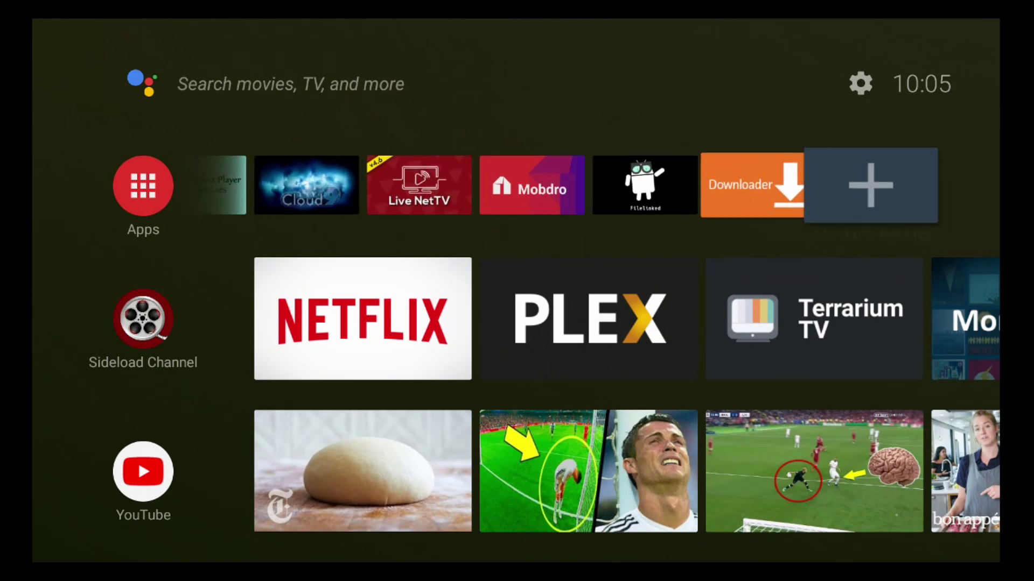
Move back through the favorite apps row from the add-app tile to the Apps icon.
{"action": "key", "text": "Left"}
{"action": "key", "text": "Left"}
{"action": "key", "text": "Left"}
{"action": "key", "text": "Left"}
{"action": "key", "text": "Left"}
{"action": "key", "text": "Left"}
{"action": "key", "text": "Left"}
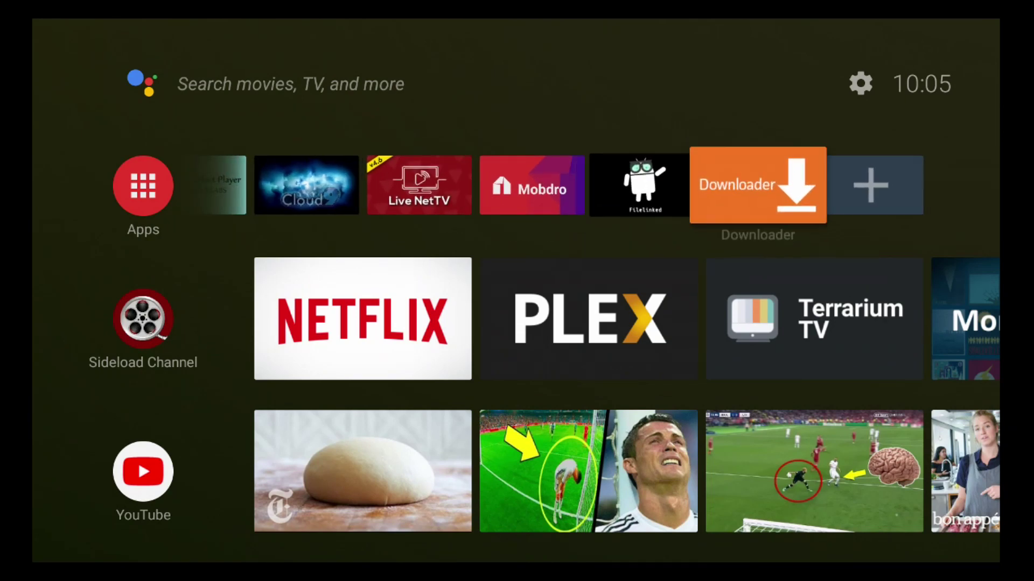